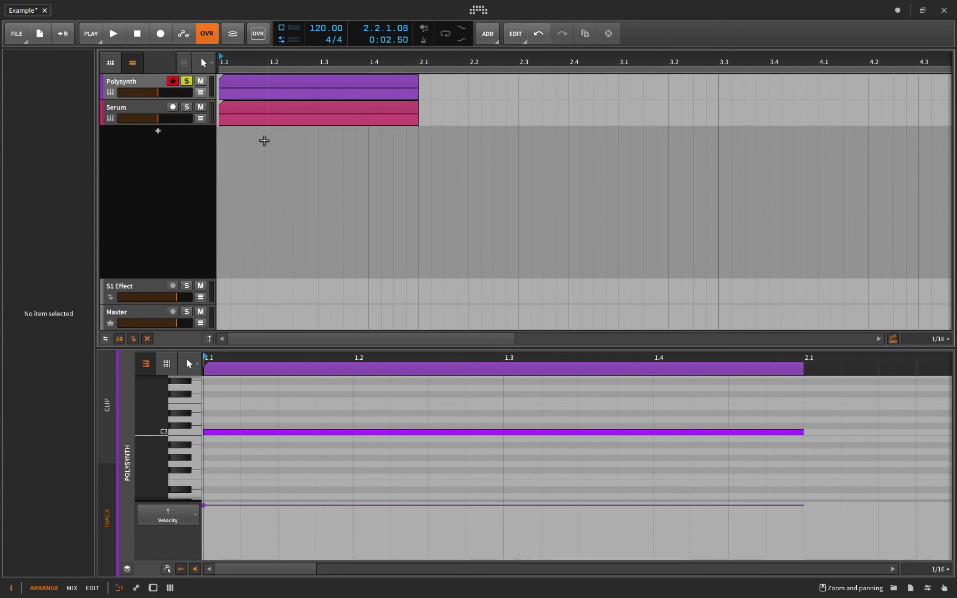
Resize the note editor, open the device panel, and switch it to Serum's instrument.
click(273, 86)
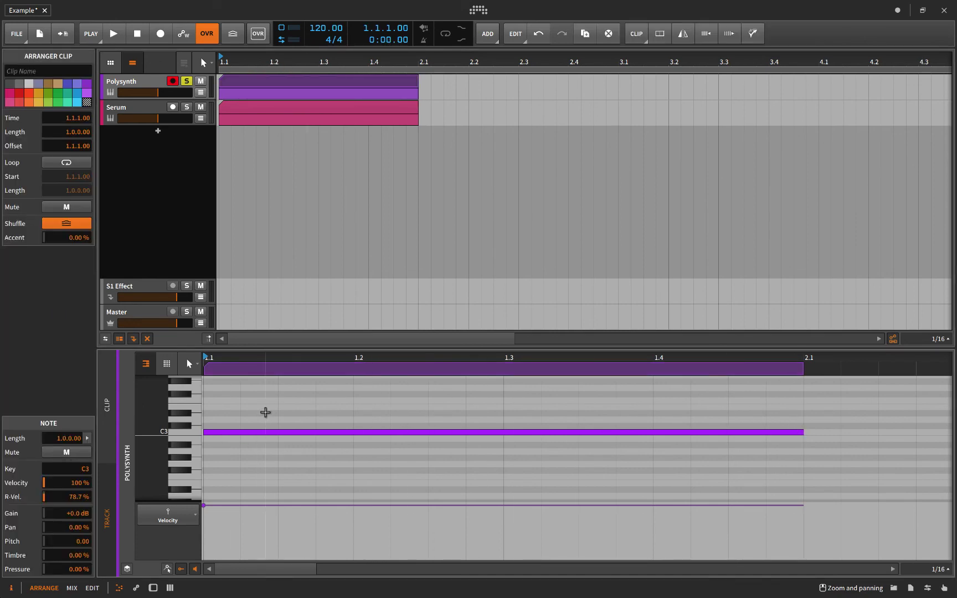
drag(277, 348, 284, 282)
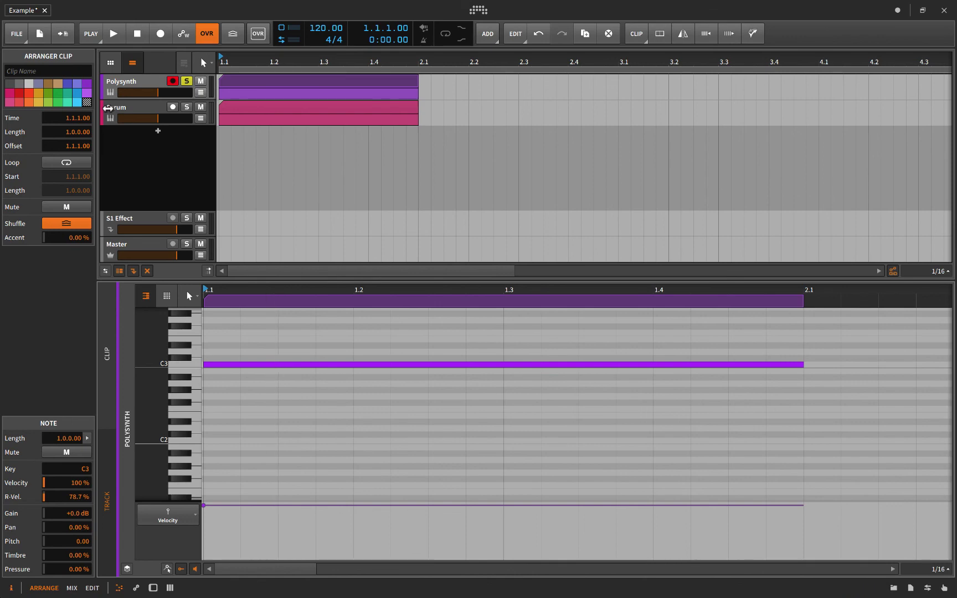
click(110, 80)
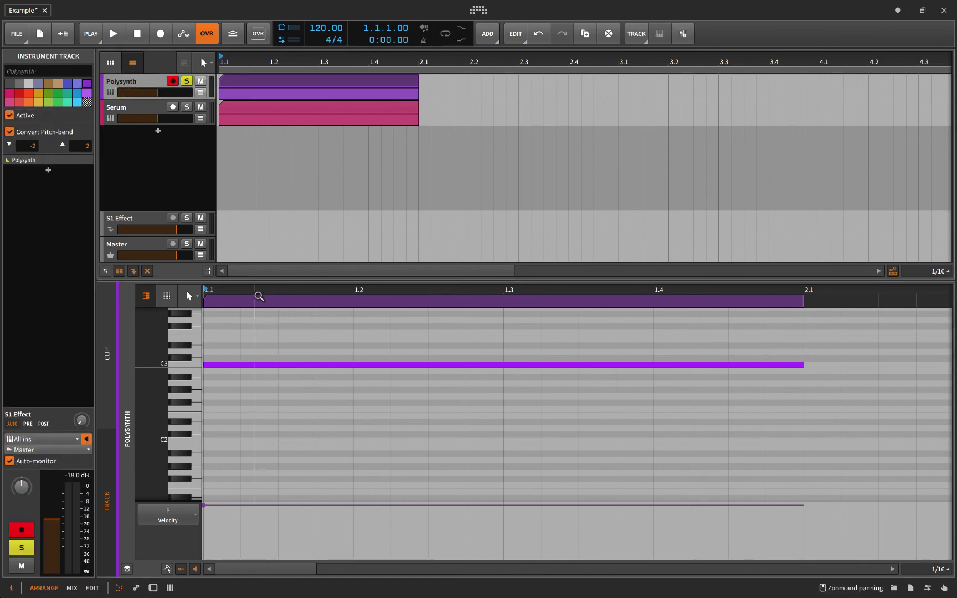
click(255, 281)
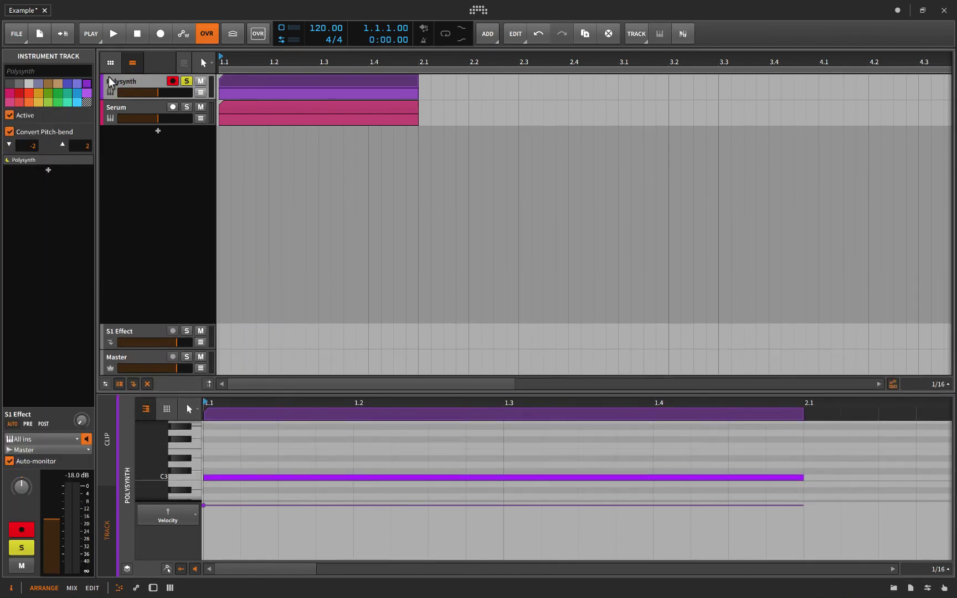
double_click(143, 84)
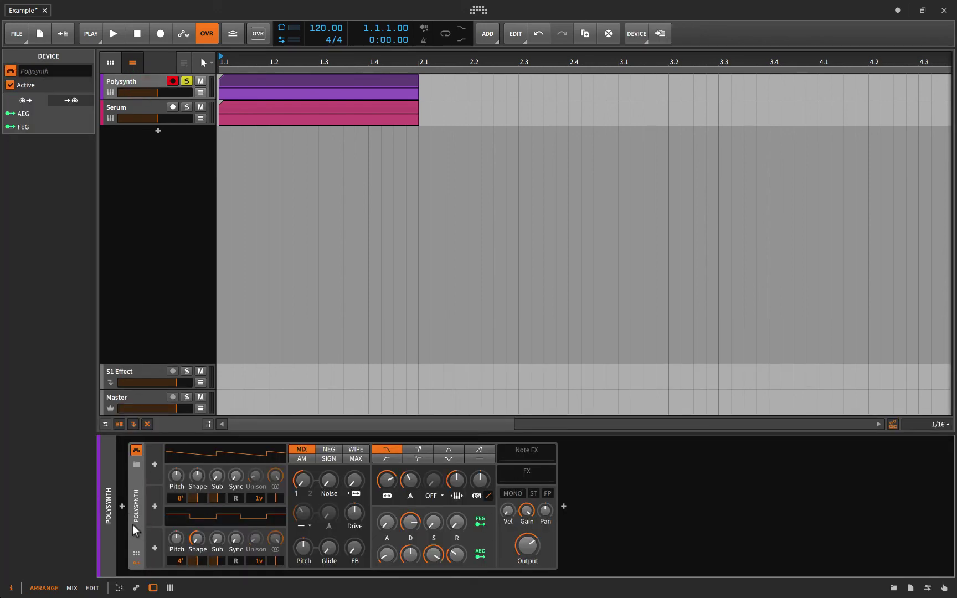
click(142, 106)
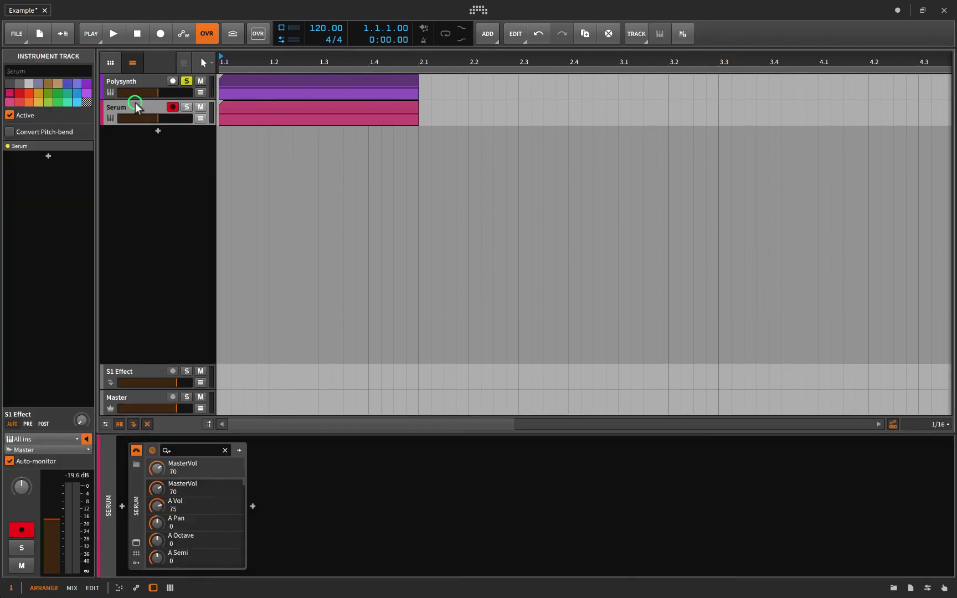
click(120, 507)
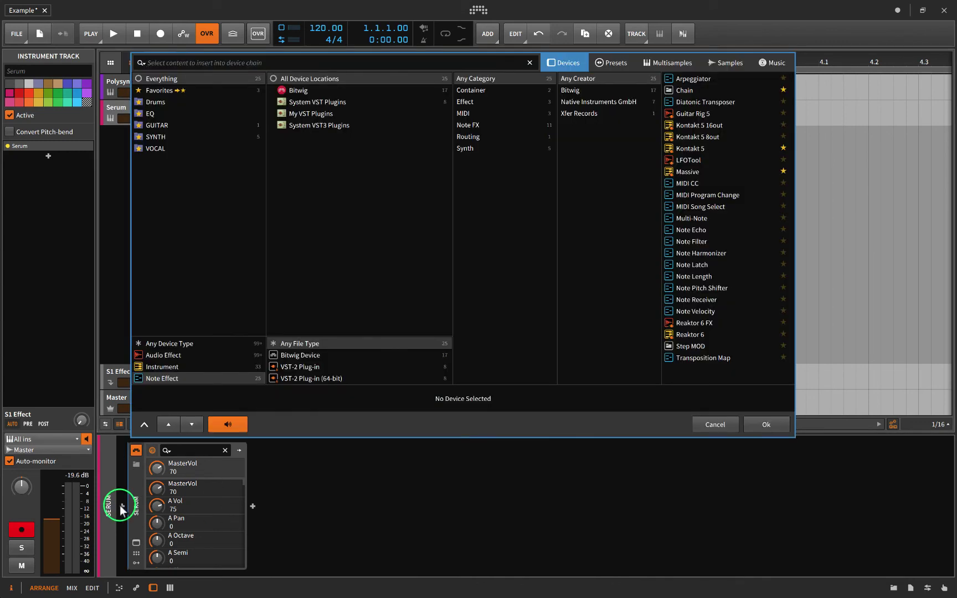
click(150, 367)
click(157, 137)
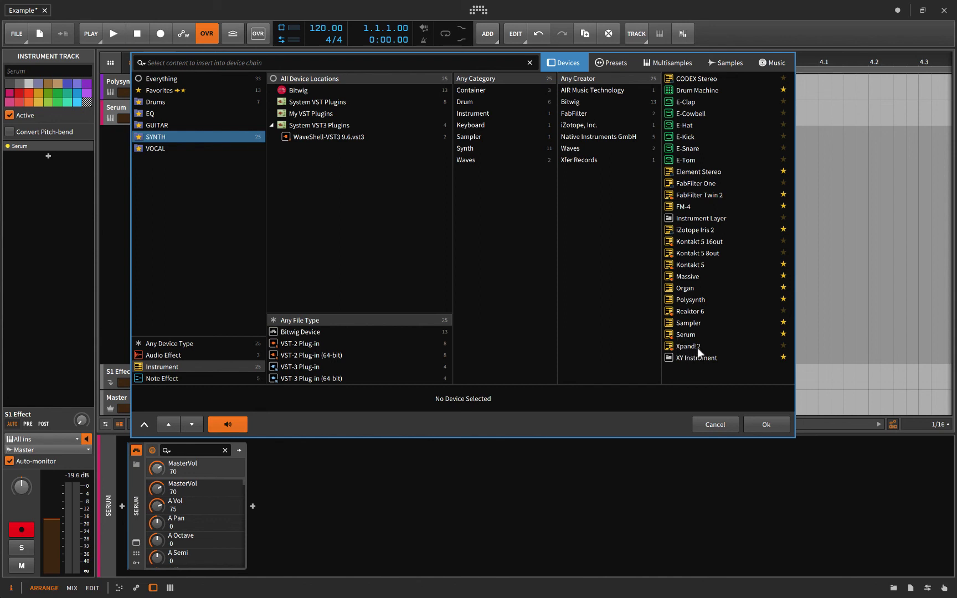
Close the device browser and open the Polysynth clip in the note editor.
click(732, 426)
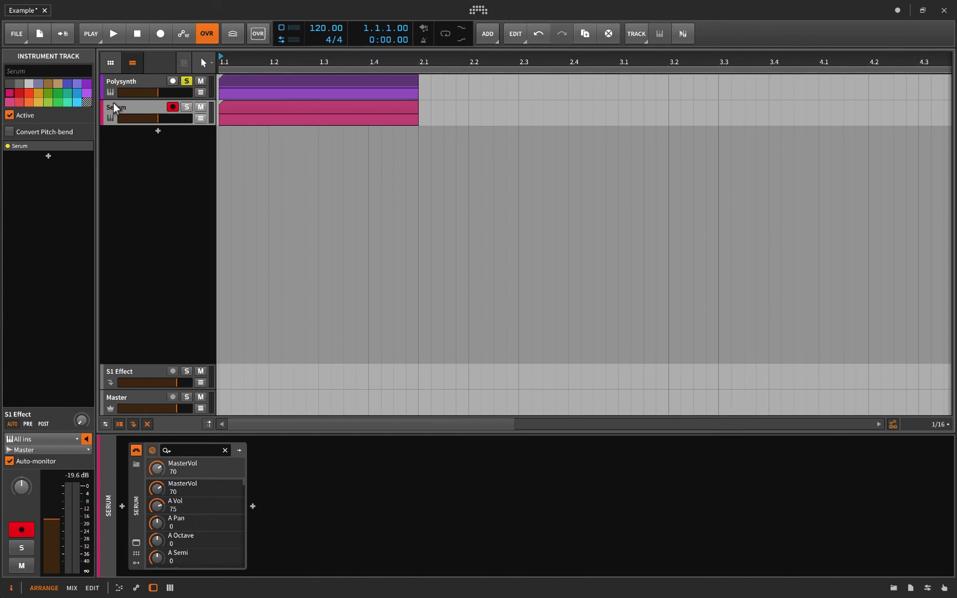
click(170, 94)
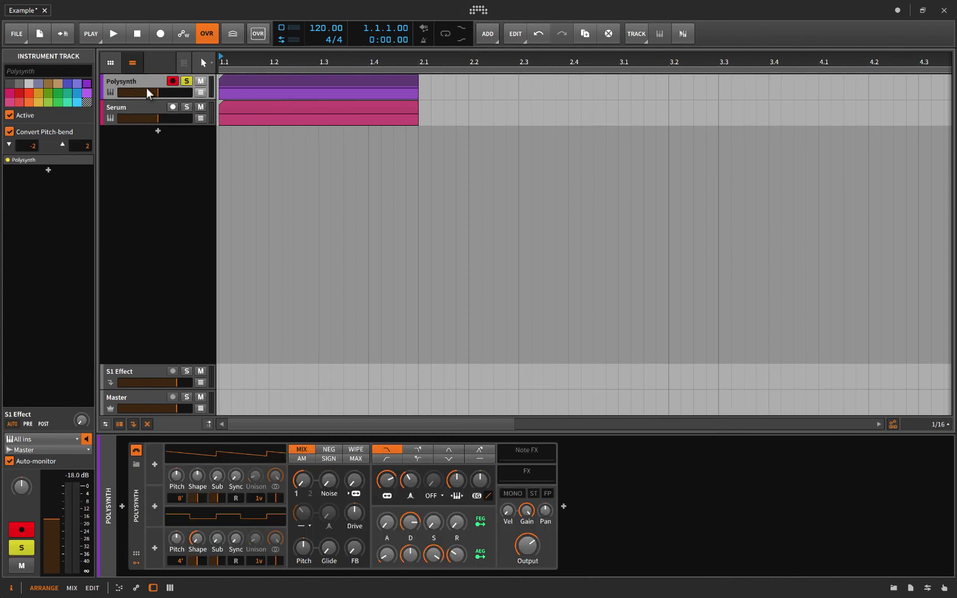
click(233, 82)
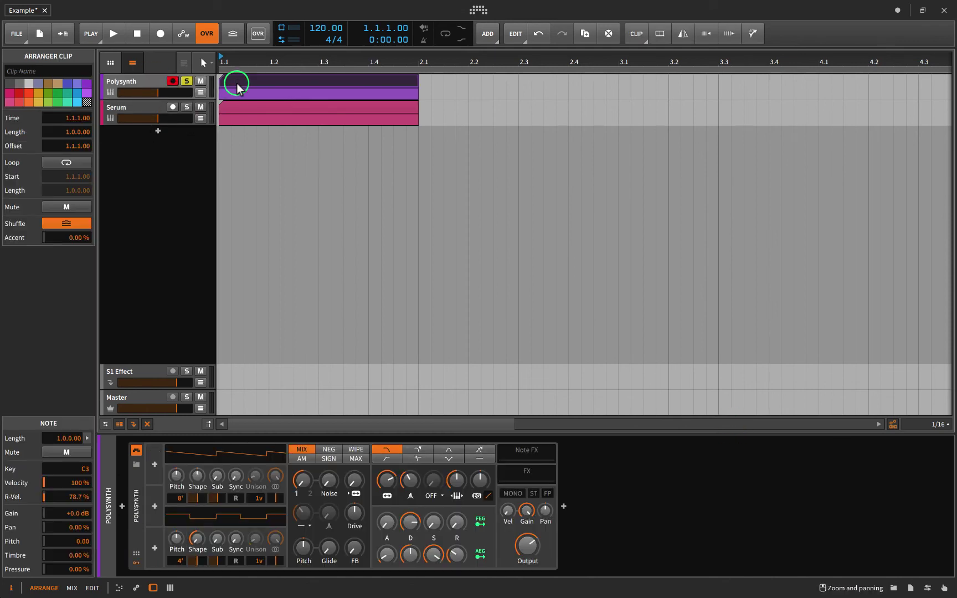
click(275, 85)
double_click(275, 84)
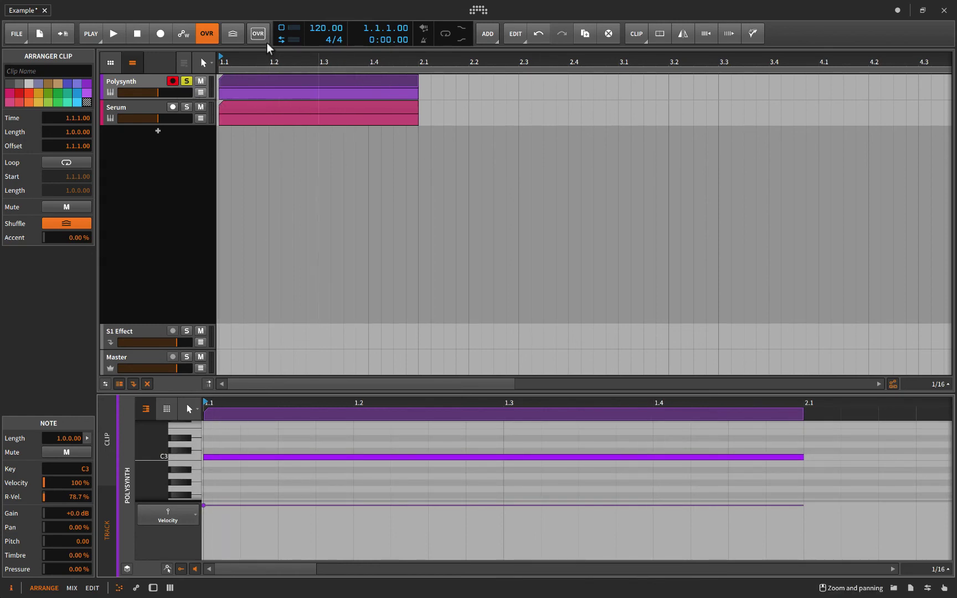
Record an overdub pass into the Polysynth clip and trim its end back to 2.1.
click(162, 34)
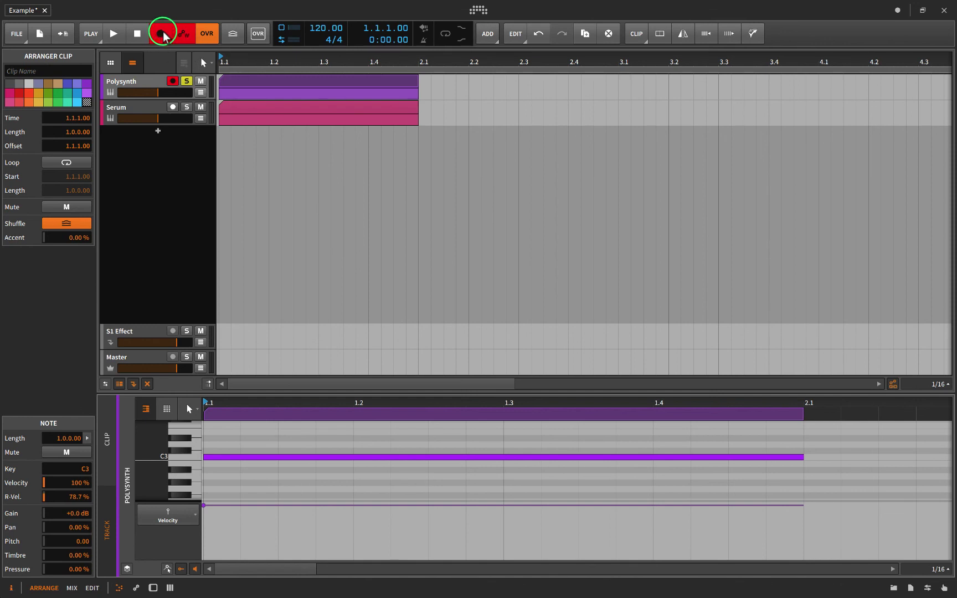
key(space)
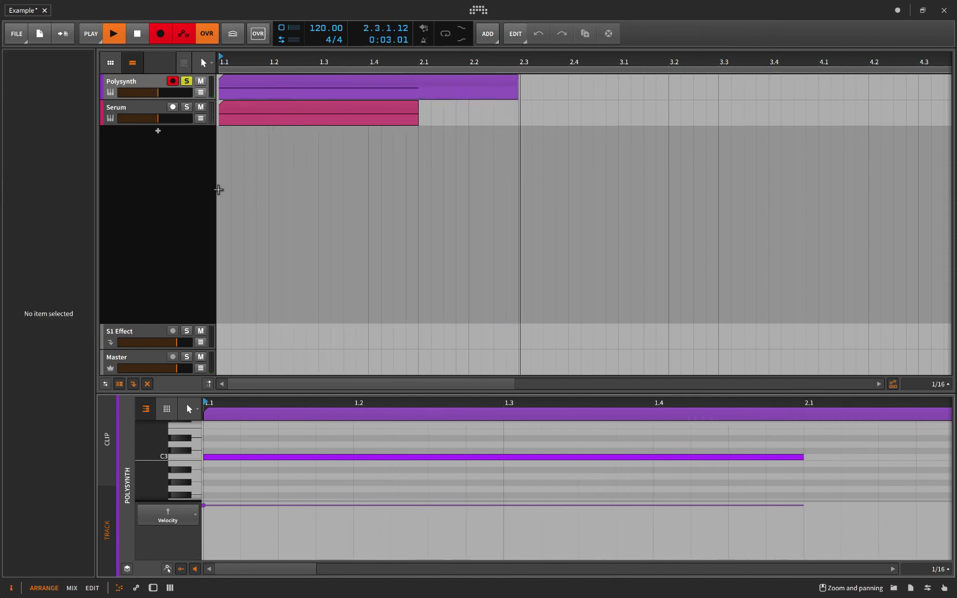
key(space)
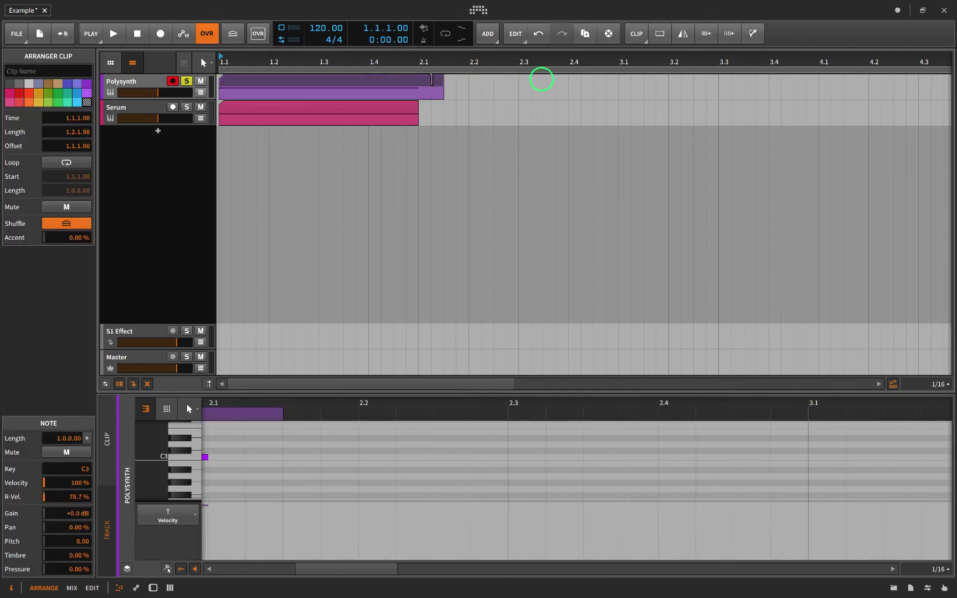
drag(542, 80, 419, 80)
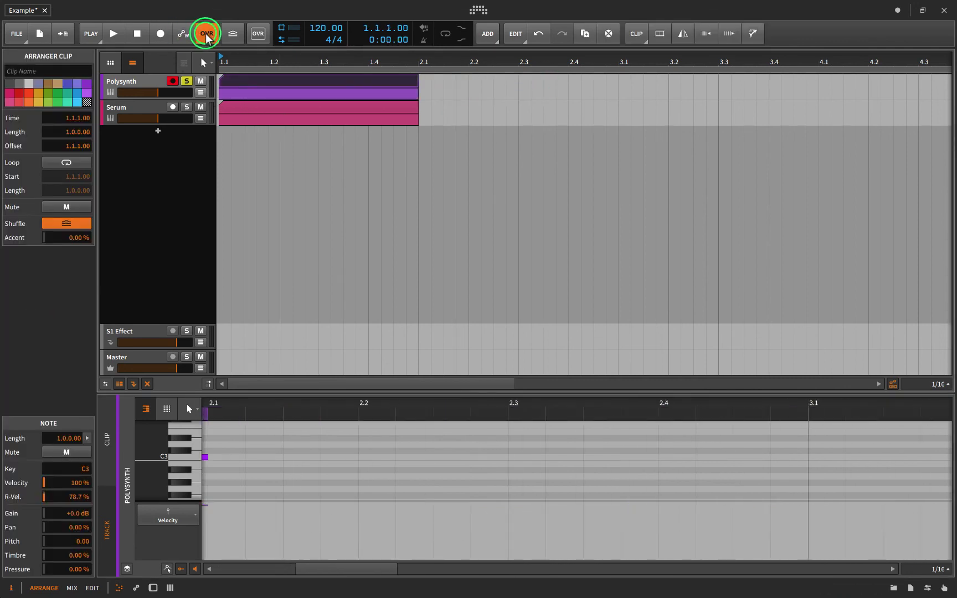
Check the playback and recording options, unsolo Polysynth, and solo and arm Serum.
click(92, 35)
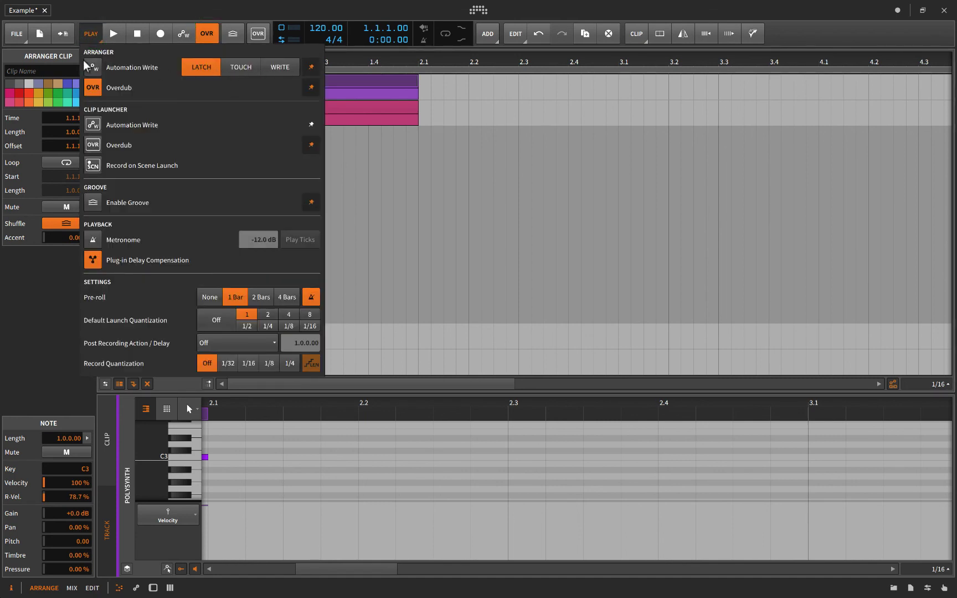
click(92, 34)
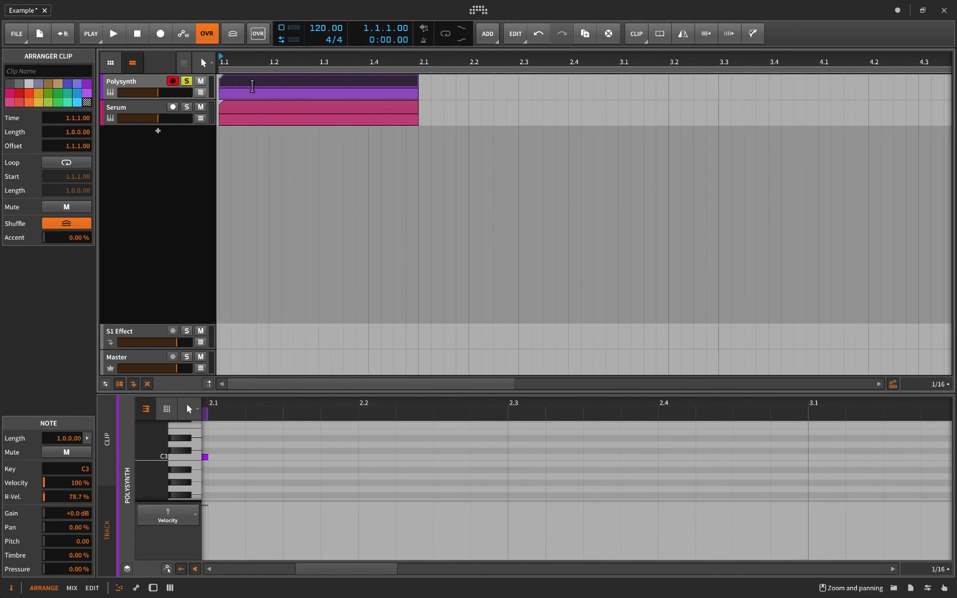
click(187, 81)
click(172, 107)
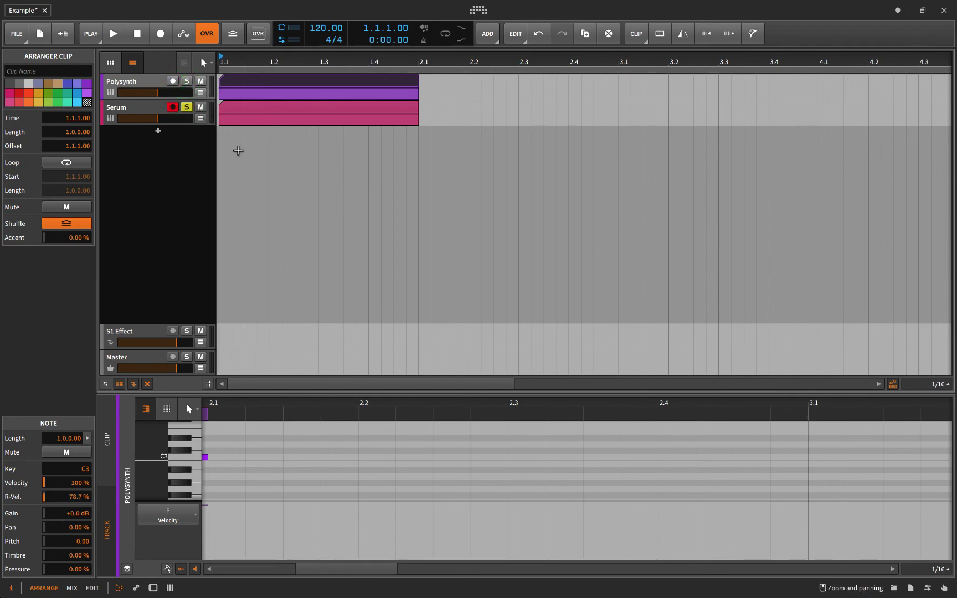
Play the arrangement, deselect the clip, and record a pass on the Serum track.
key(space)
key(space)
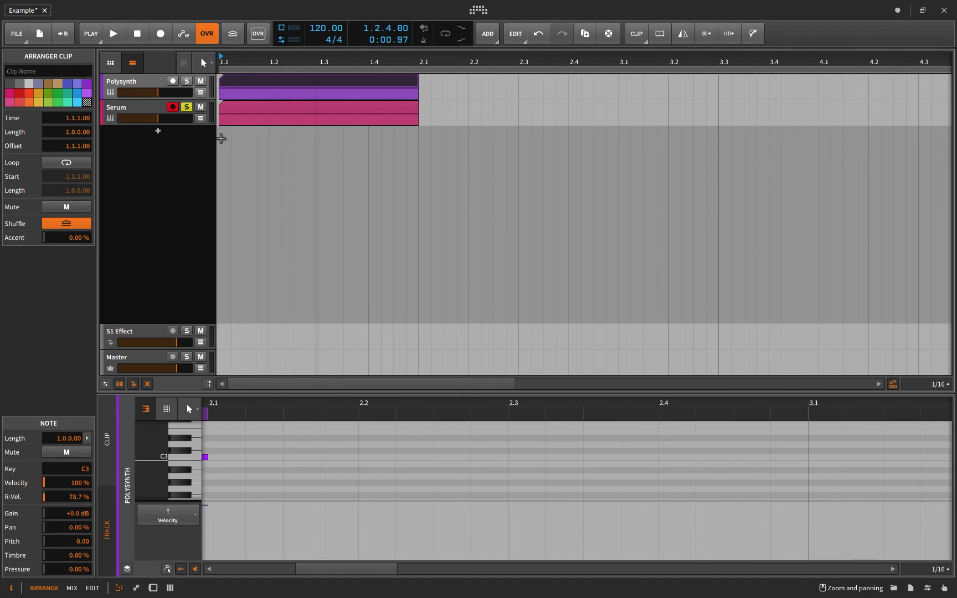
click(221, 138)
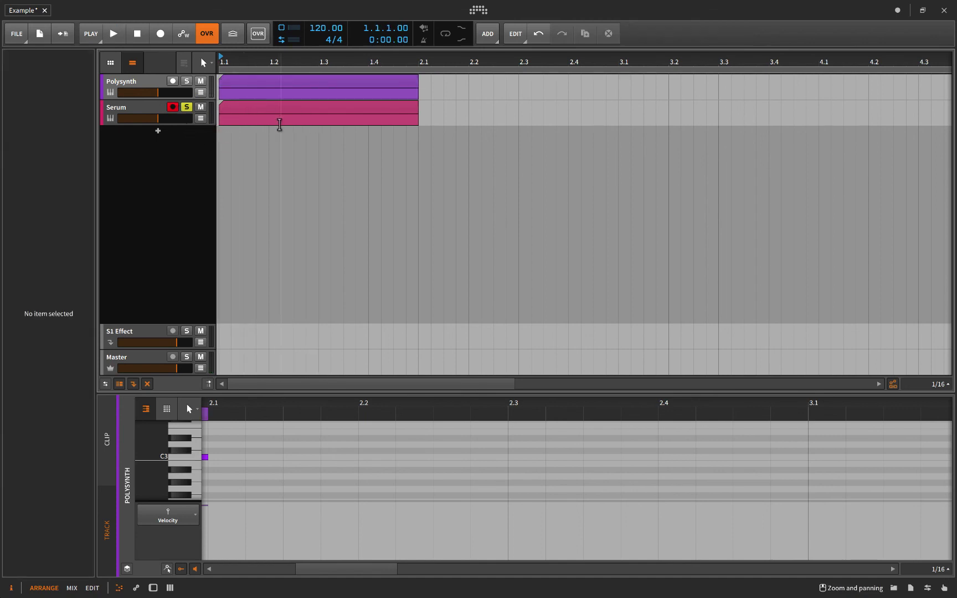
click(161, 34)
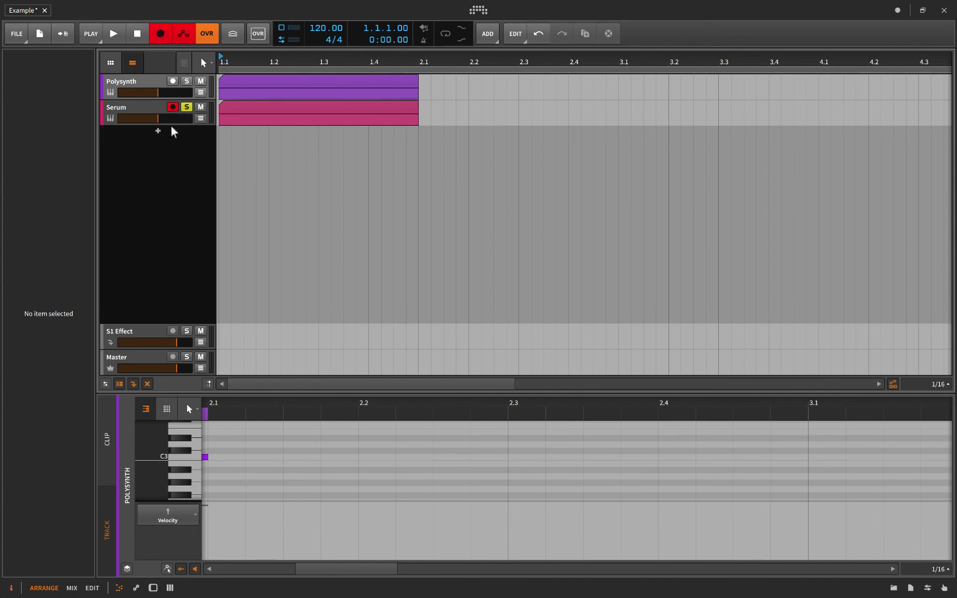
key(space)
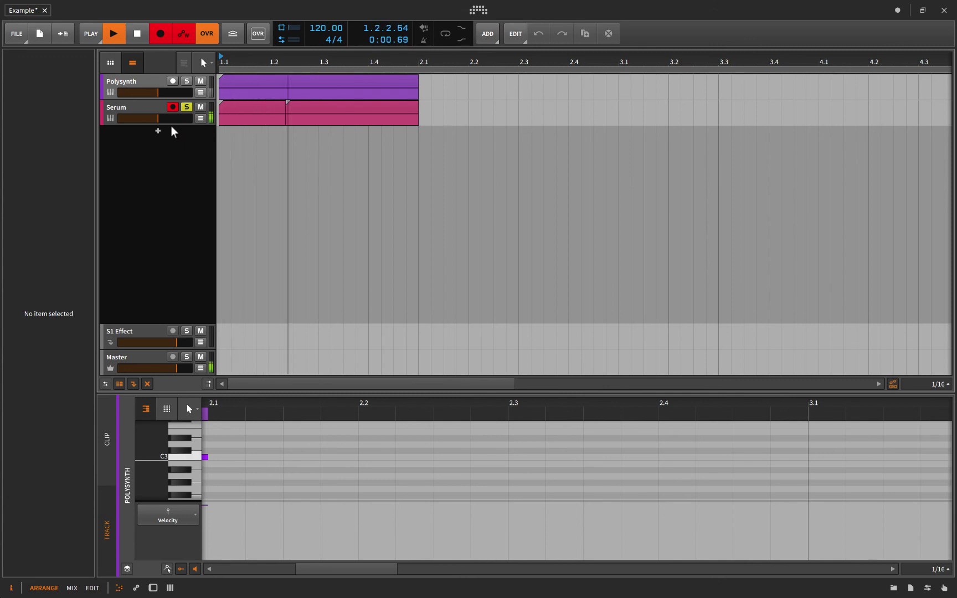
key(space)
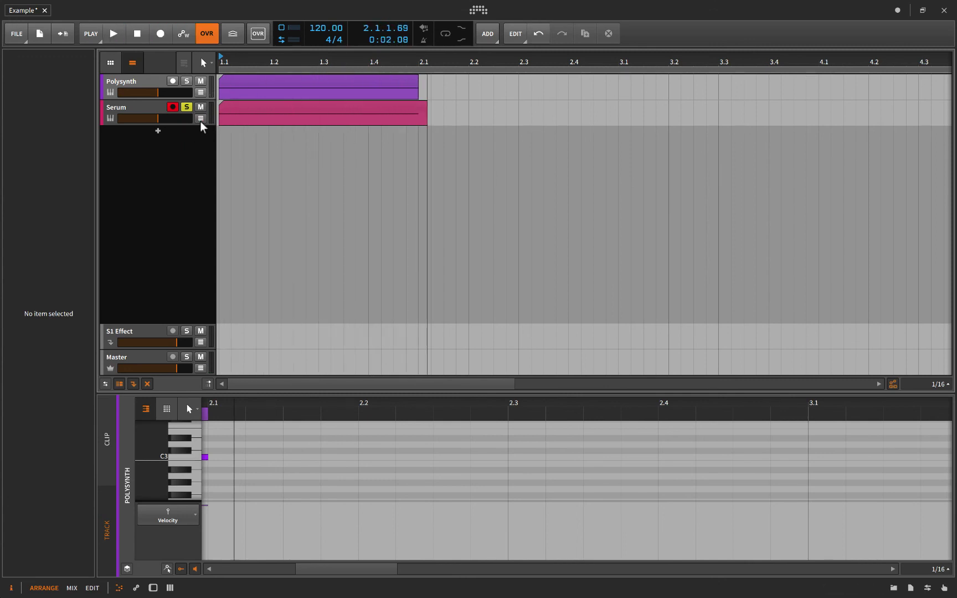
Show Serum's MIDI Pitch Bend automation lane and play it back.
click(200, 120)
click(200, 136)
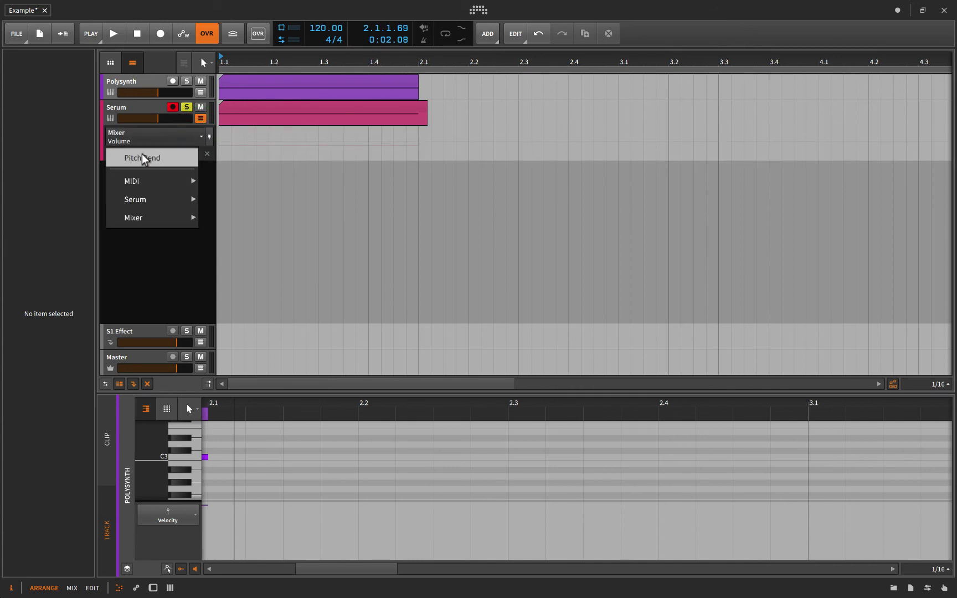
click(154, 161)
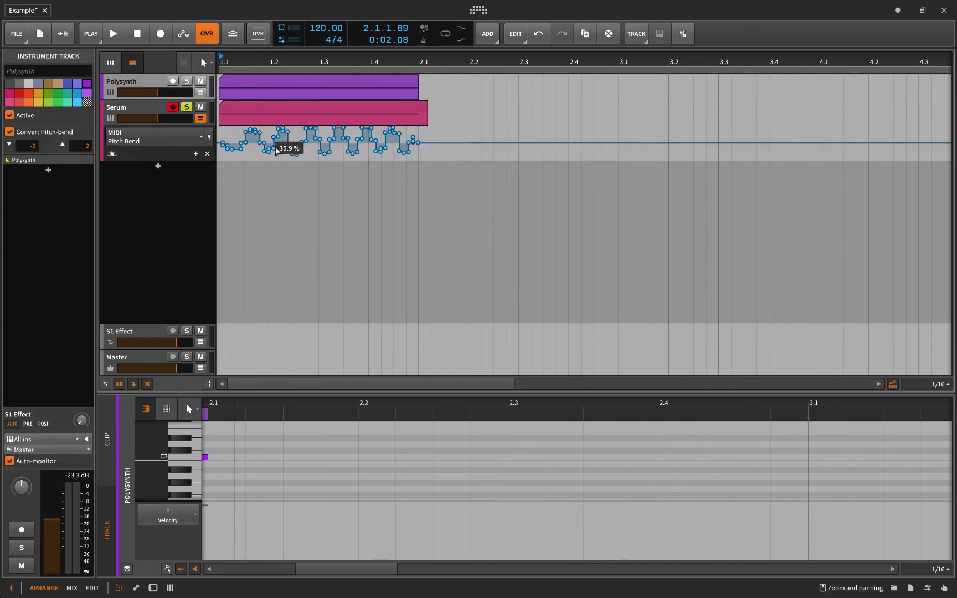
key(space)
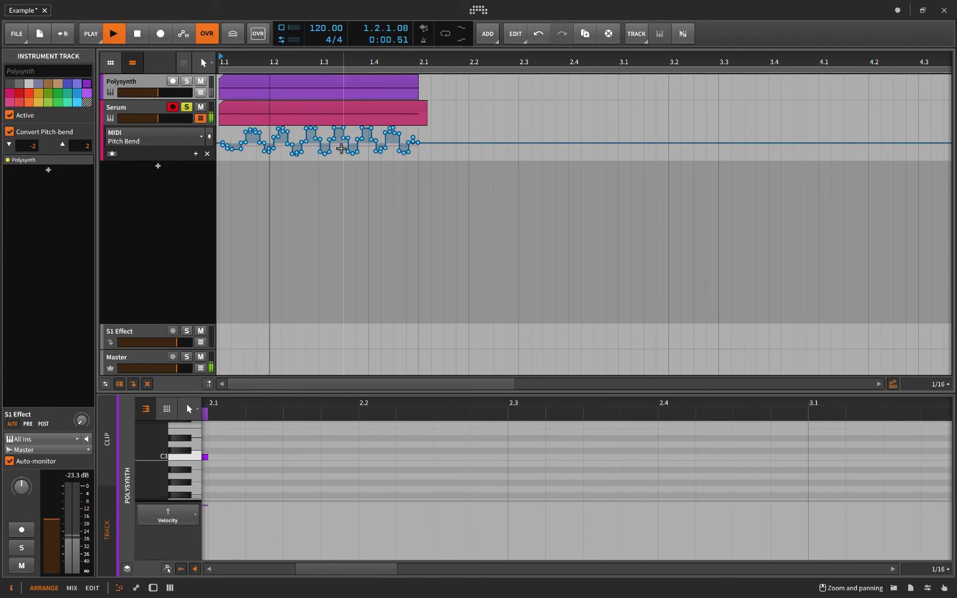
key(space)
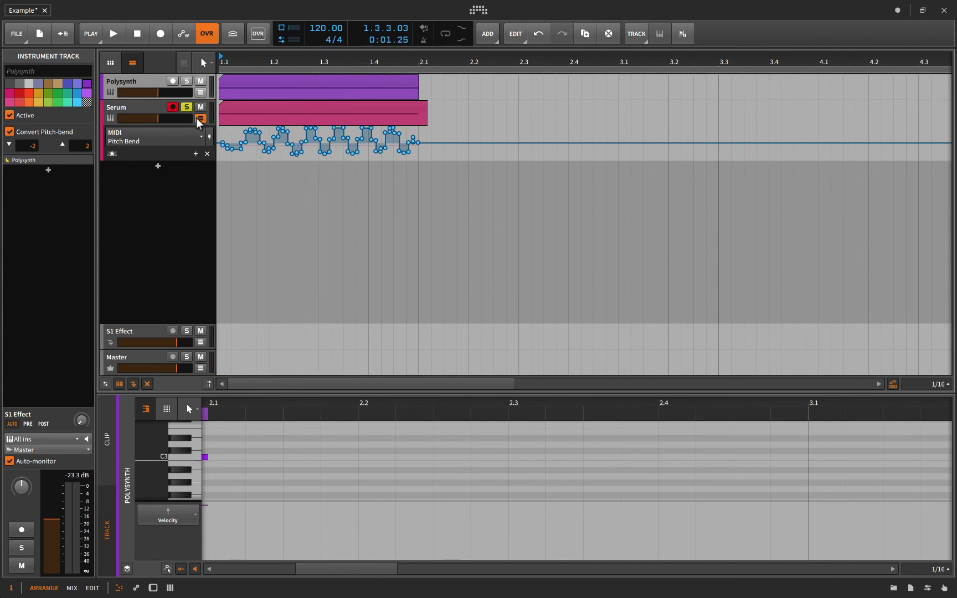
Delete all of Serum's pitch-bend automation points and collapse the lane.
drag(438, 128, 212, 177)
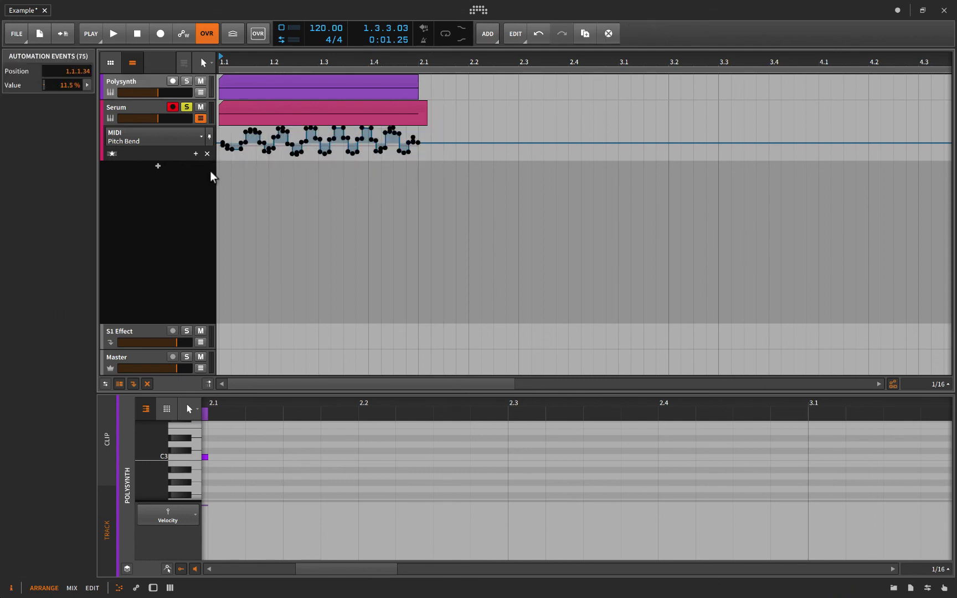
key(Delete)
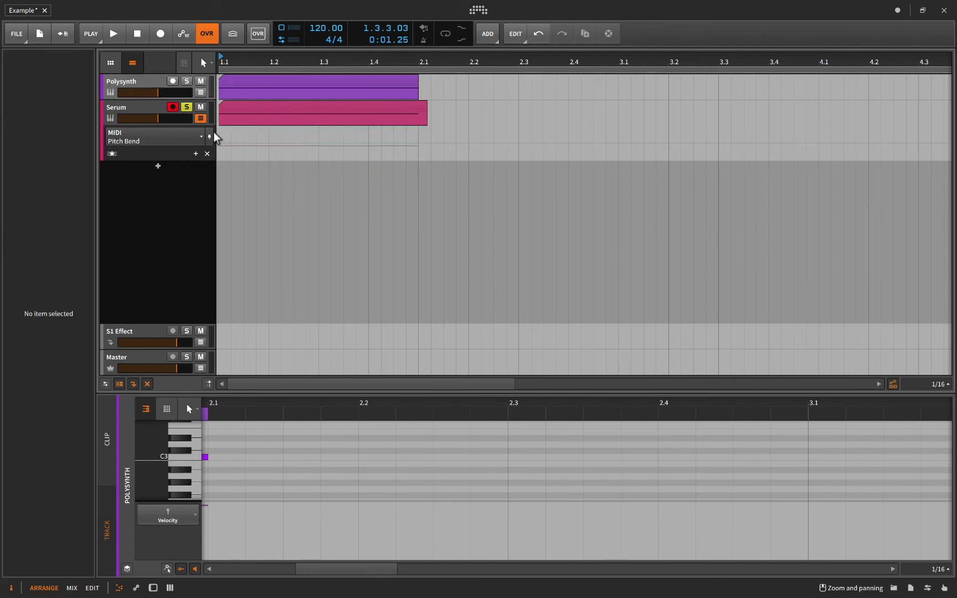
click(201, 119)
Select the Serum track and show its instrument device panel and track inspector.
click(119, 109)
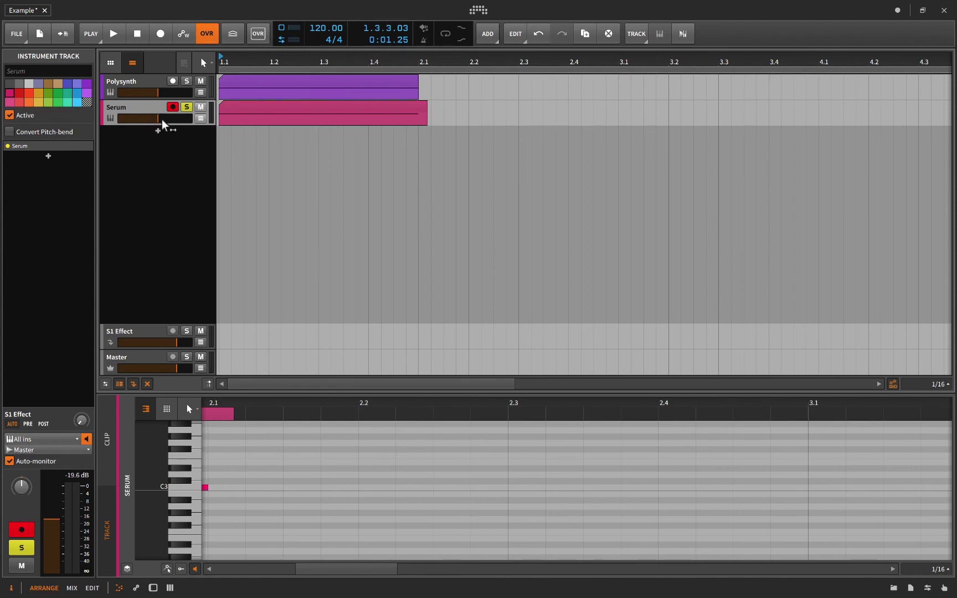
click(134, 84)
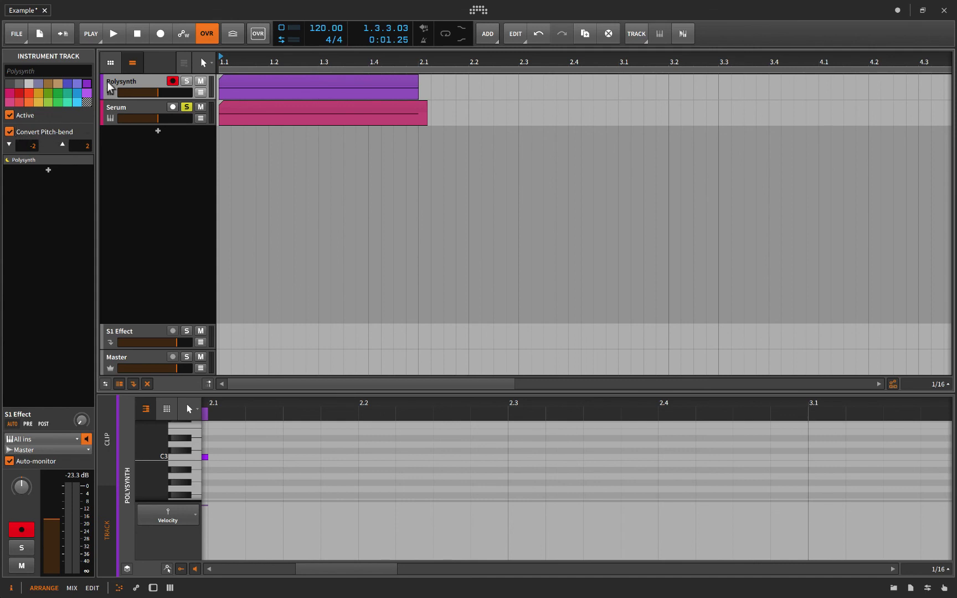
click(124, 113)
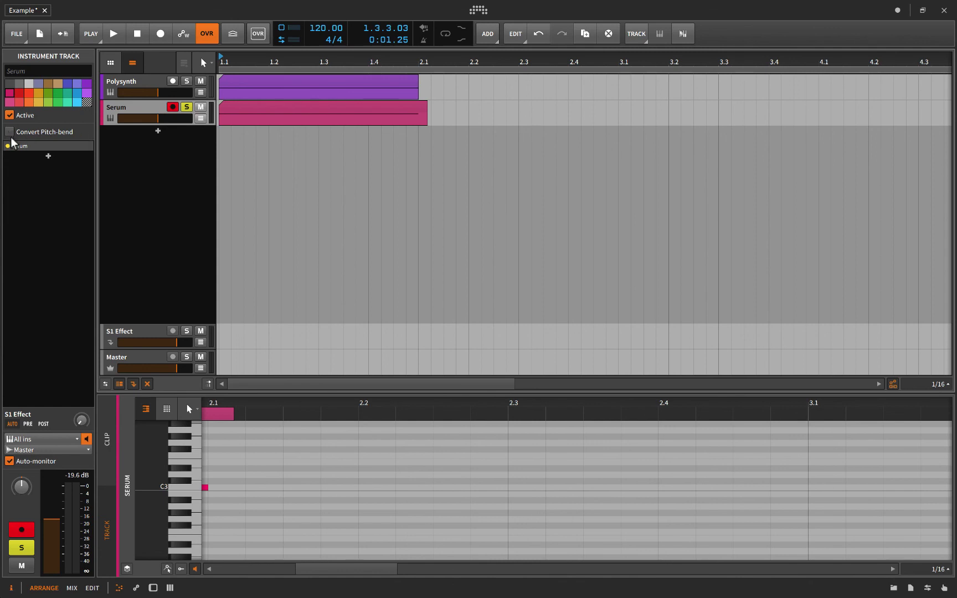
double_click(115, 108)
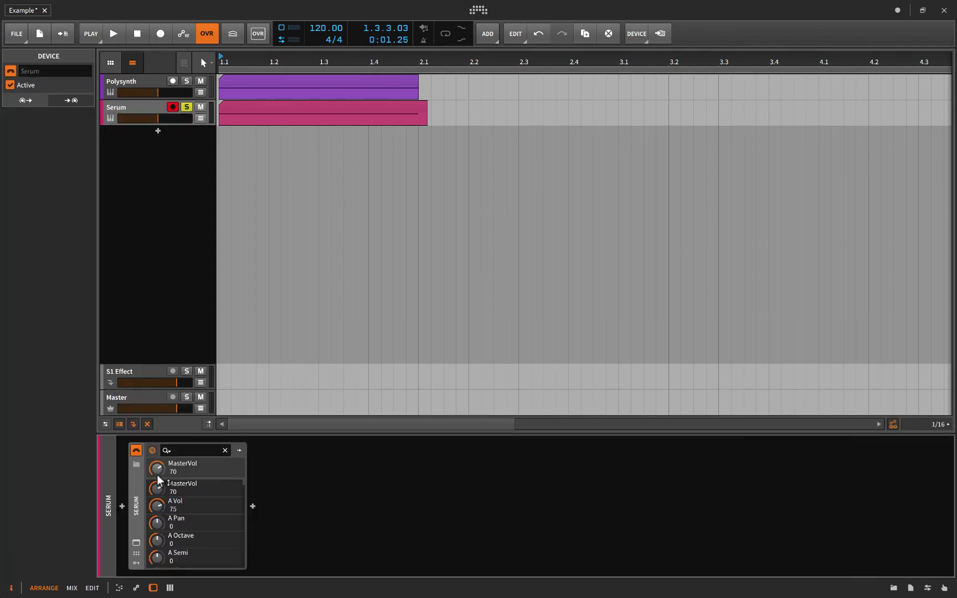
click(123, 110)
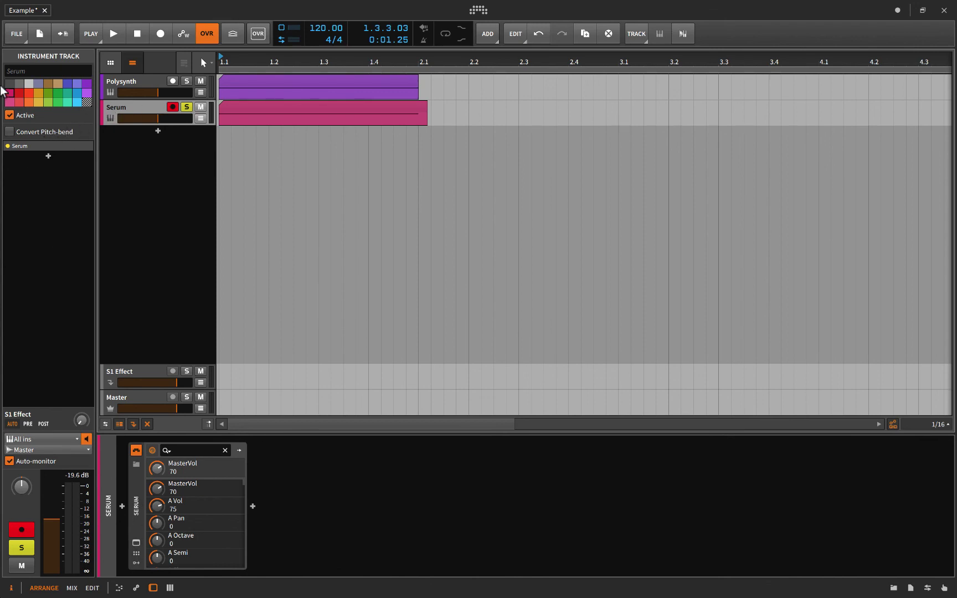
Nudge pitch bend in Serum's plugin window so it registers as a parameter, then close it.
click(137, 543)
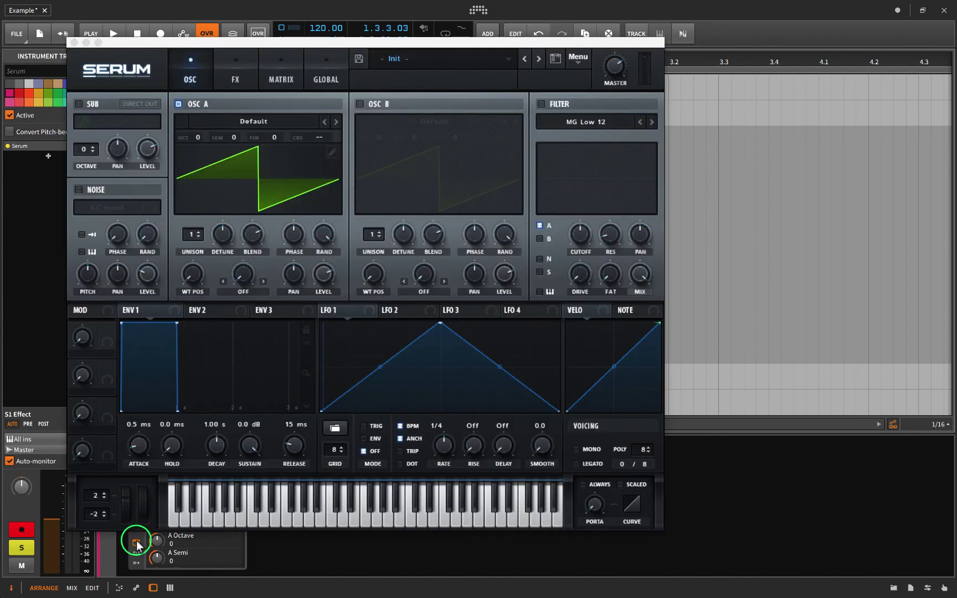
click(126, 503)
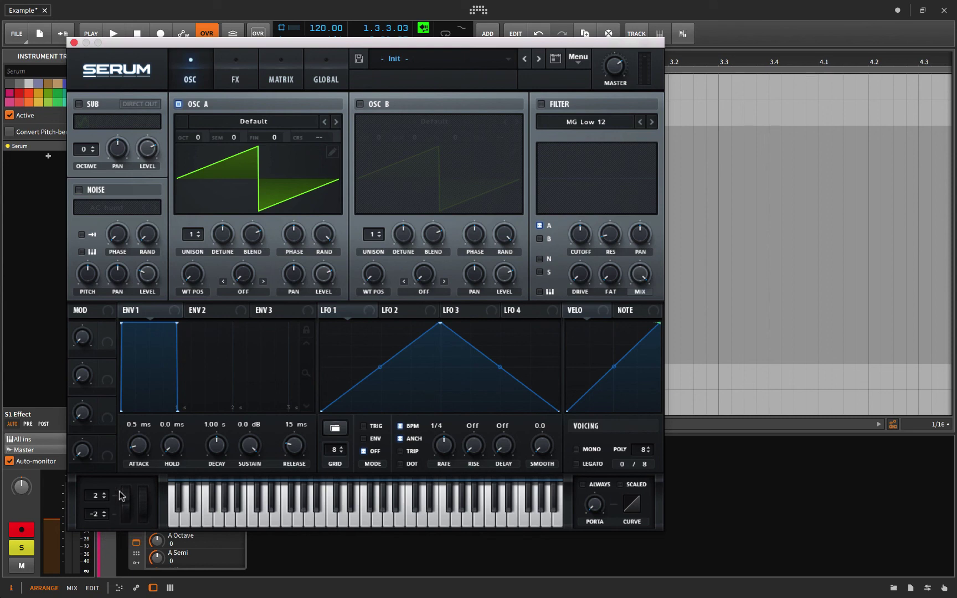
click(73, 43)
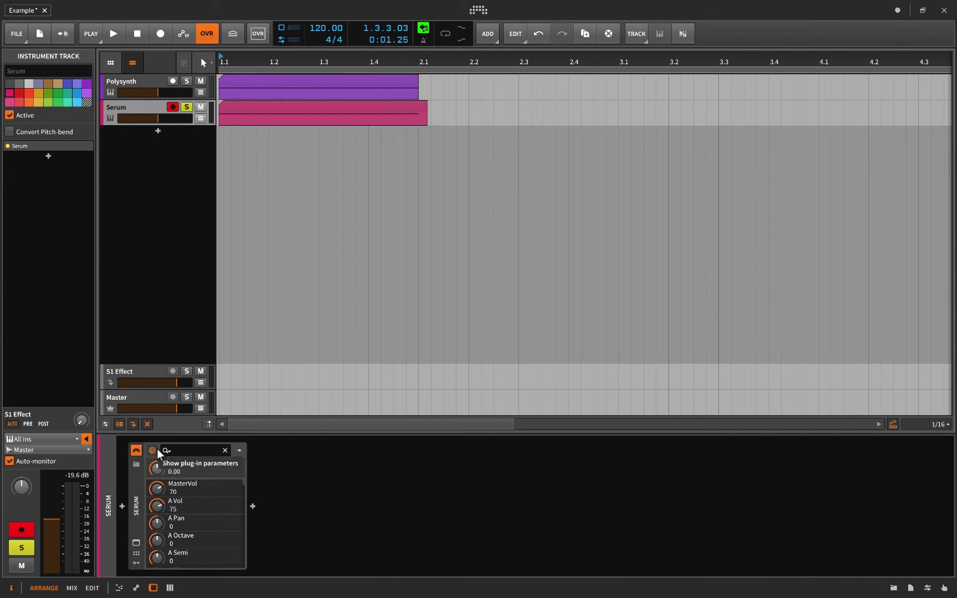
Show Polysynth's automation lane set to MIDI Pitch Bend, then collapse it.
click(159, 88)
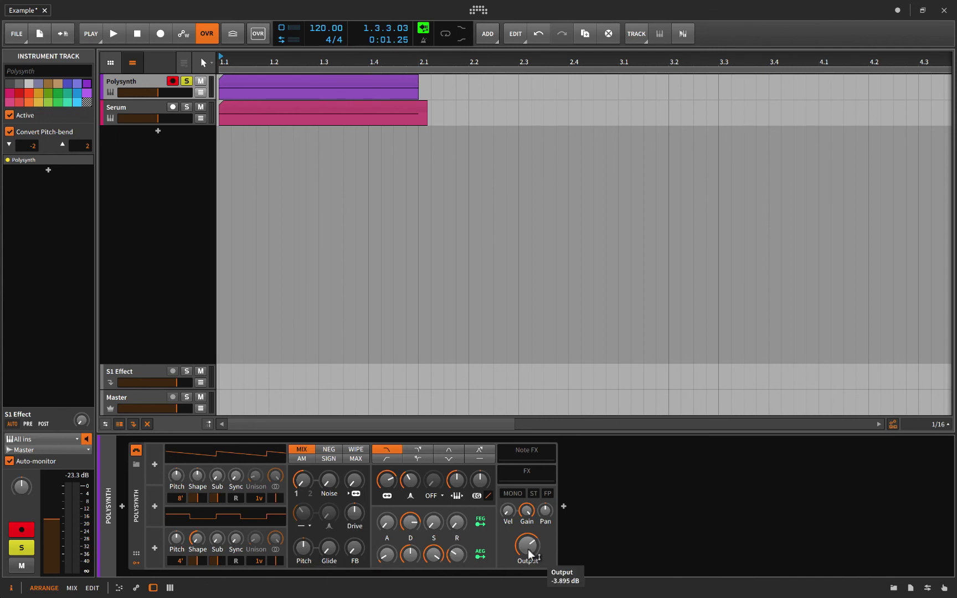
click(199, 92)
click(147, 109)
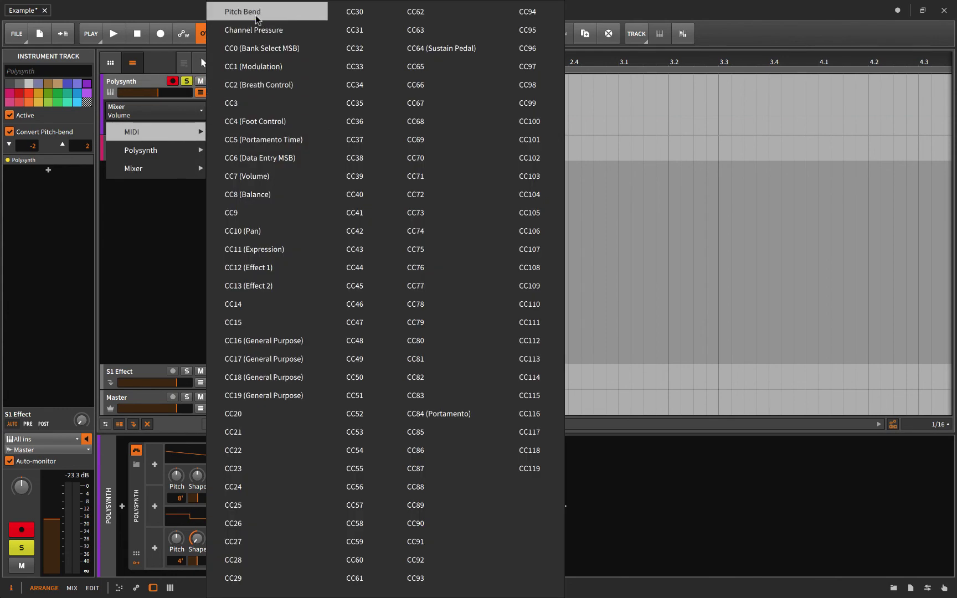
click(254, 12)
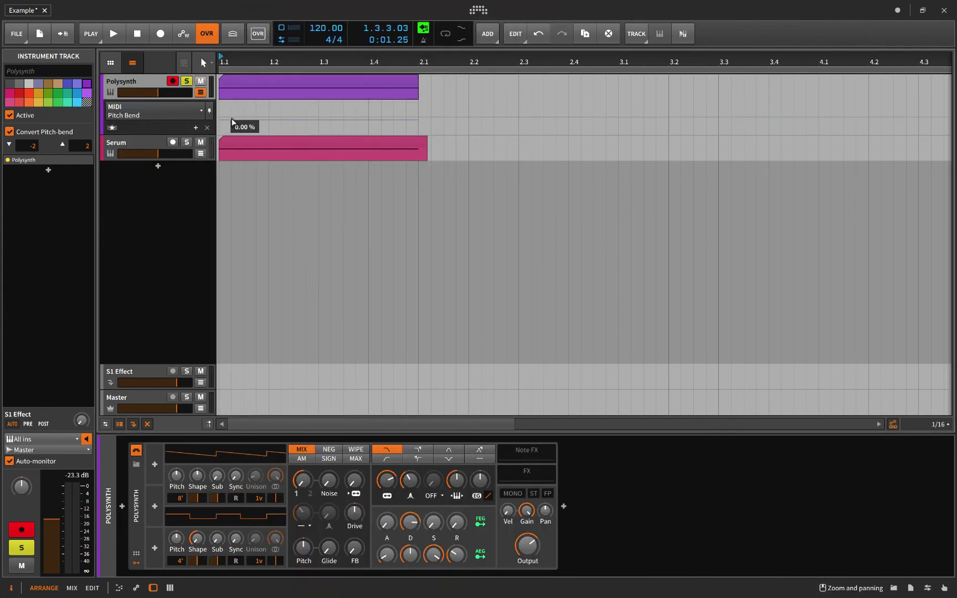
click(200, 91)
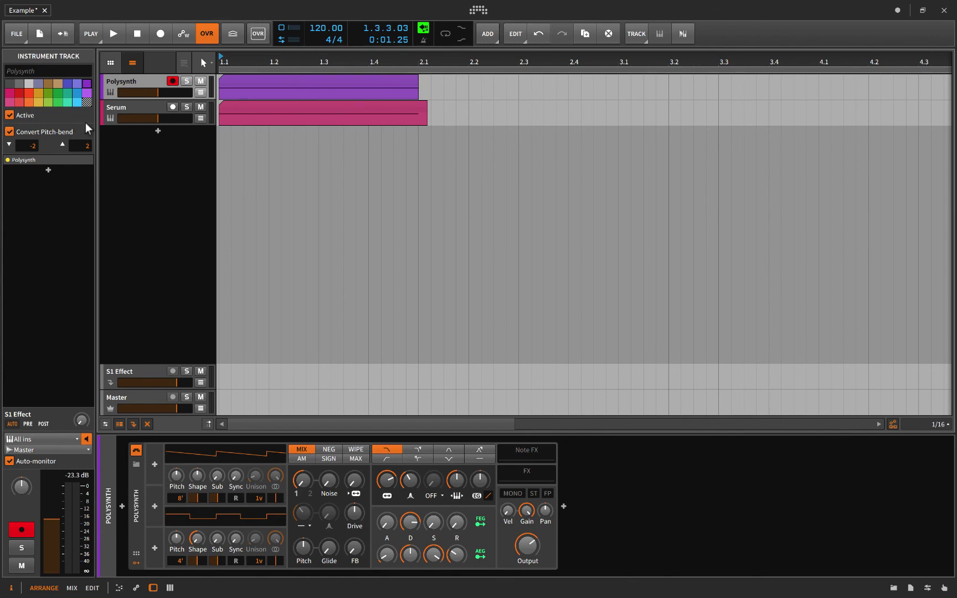
Open the Polysynth clip in a much taller note editor and delete its C3 note.
double_click(251, 87)
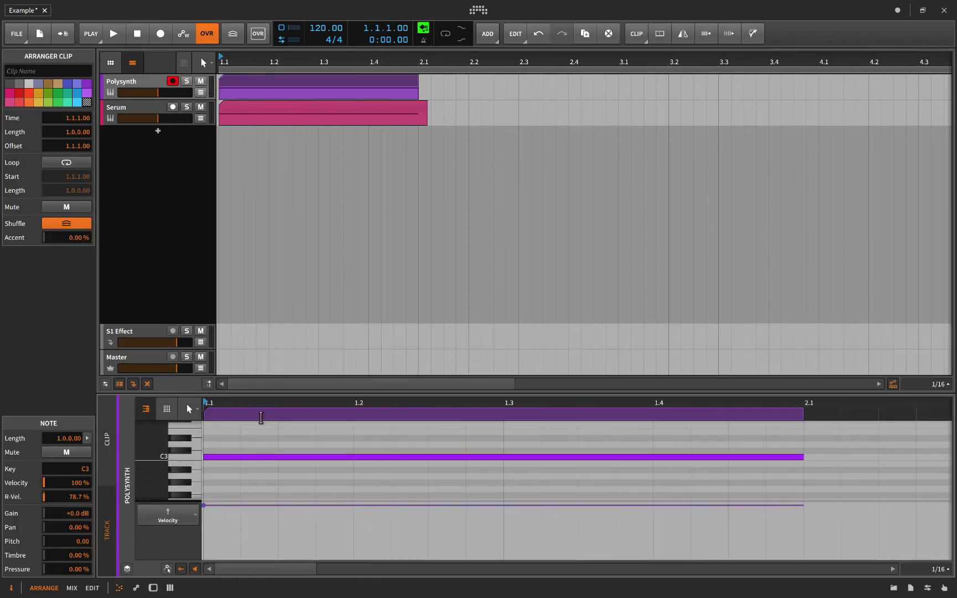
drag(241, 393, 245, 200)
click(234, 266)
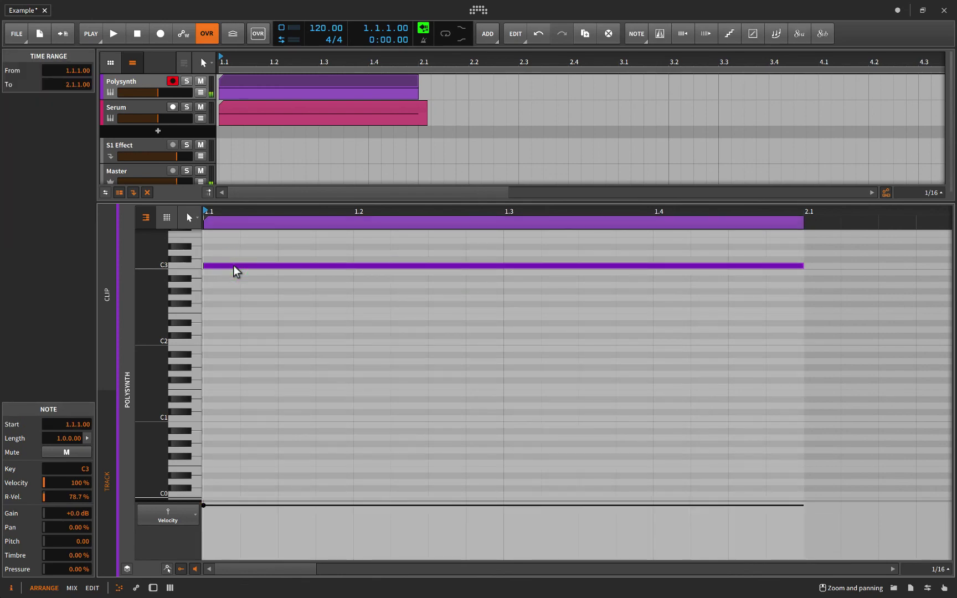
double_click(234, 266)
Hide the Velocity expression lane and enable zoom and panning in the note editor.
click(174, 516)
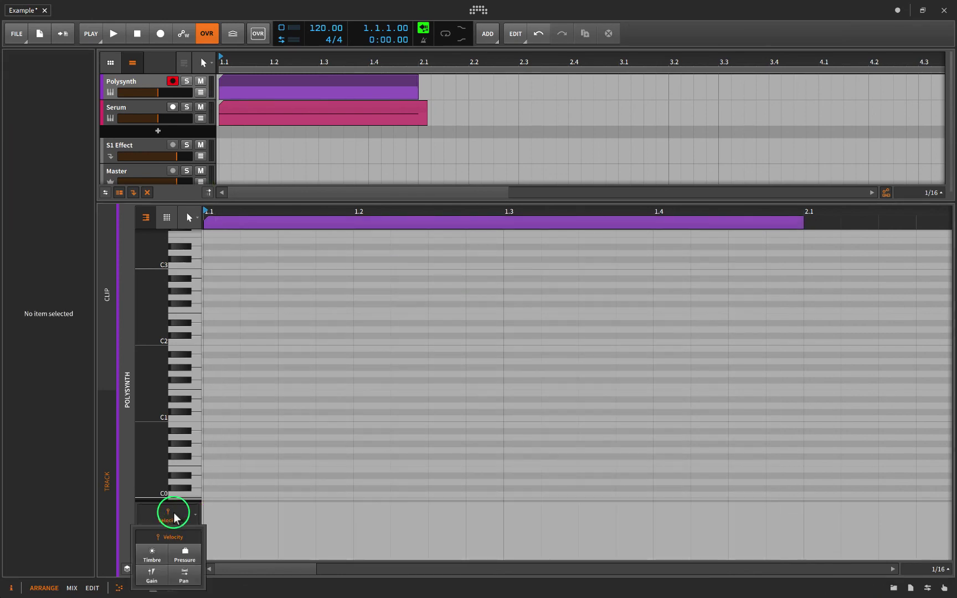
click(147, 508)
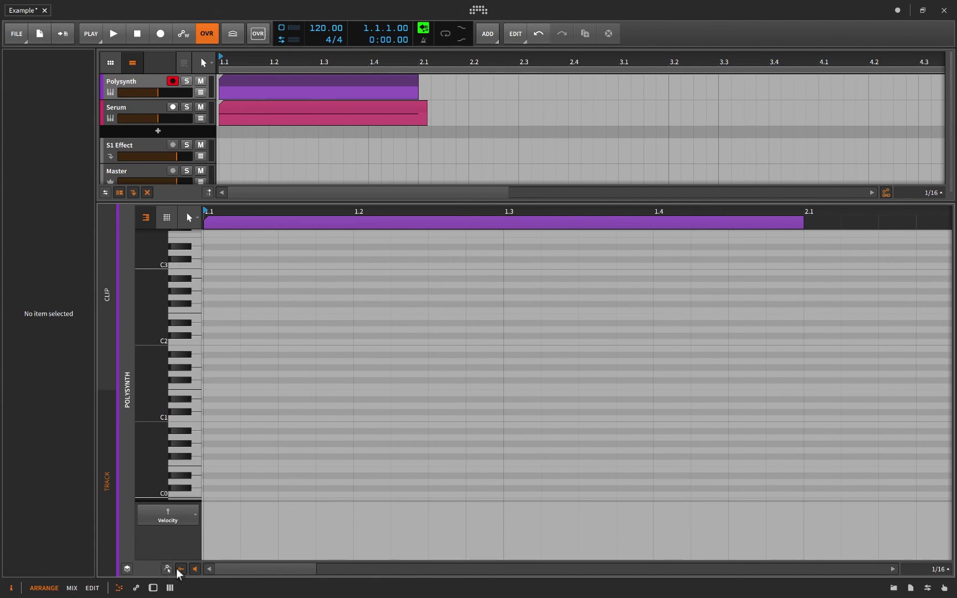
click(180, 570)
click(168, 569)
scroll(243, 357, up, 1)
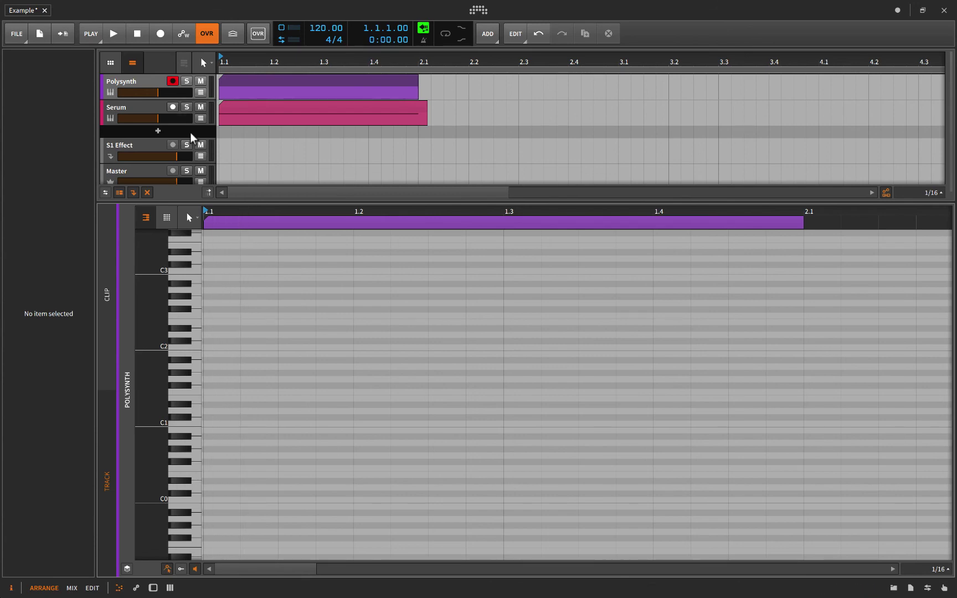
Record a C3 note with a wavering pitch bend, then mute Serum and select Polysynth.
key(shift+r)
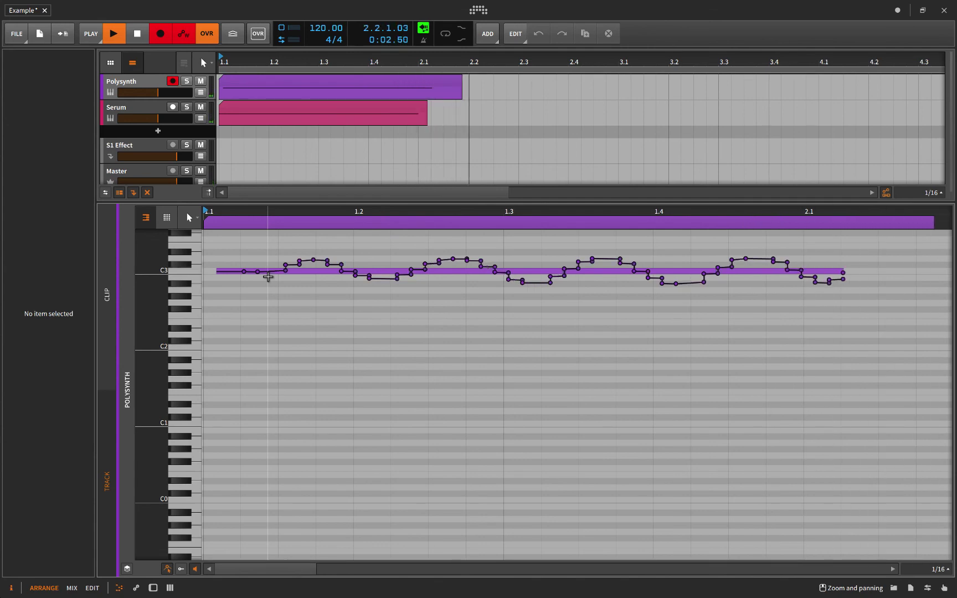
key(space)
click(200, 108)
click(150, 77)
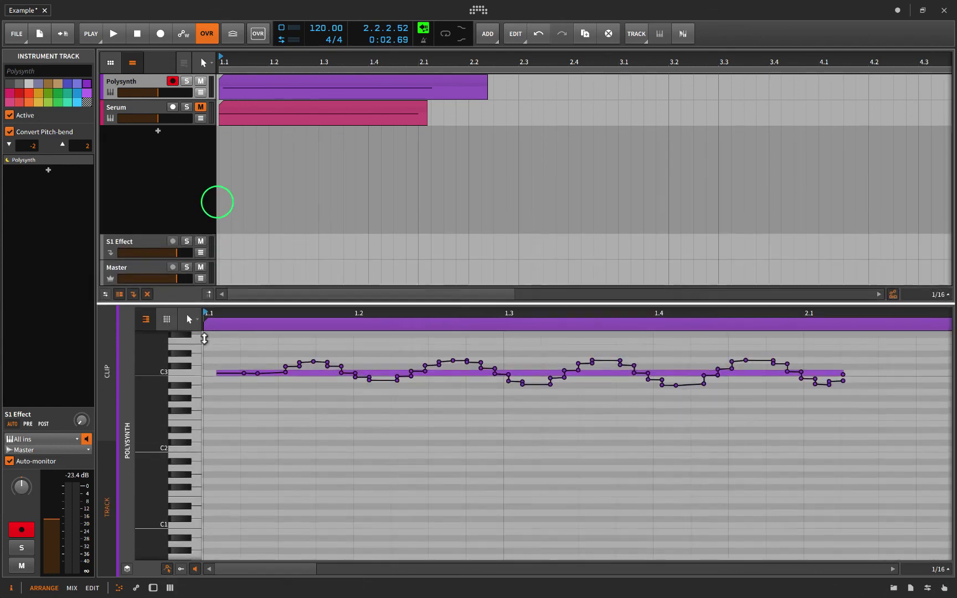
drag(216, 202, 217, 347)
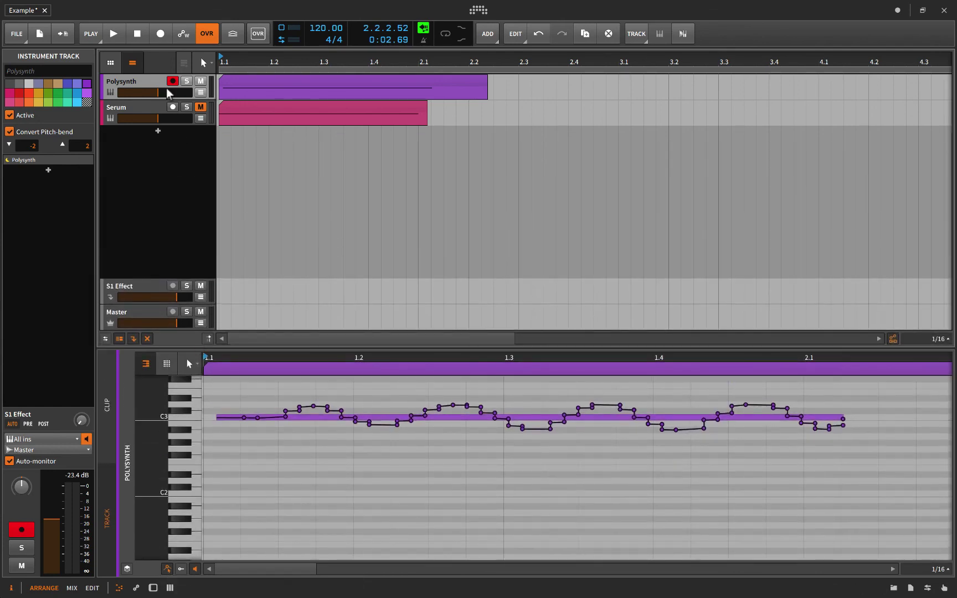
click(200, 91)
click(154, 109)
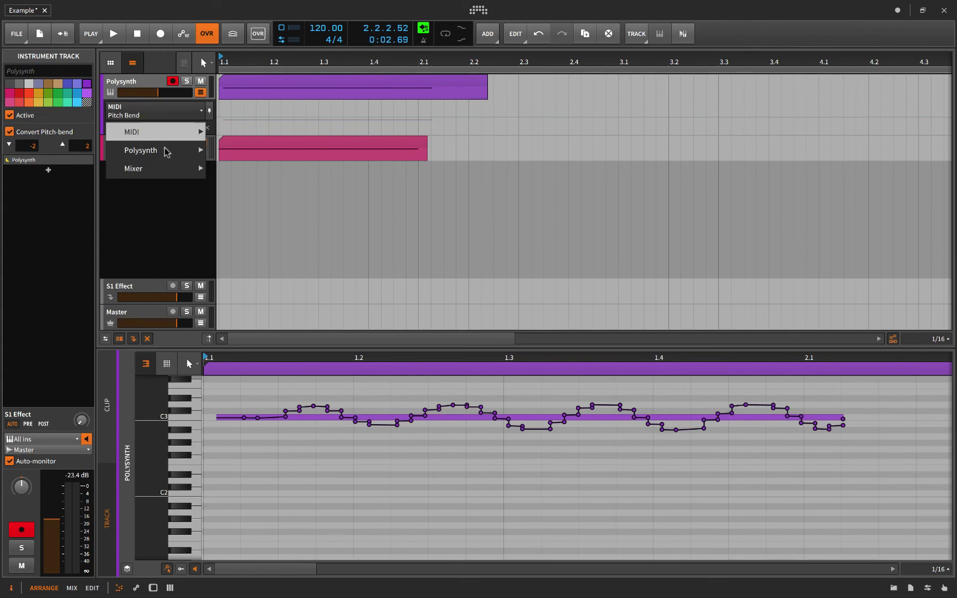
click(158, 111)
click(160, 131)
click(246, 13)
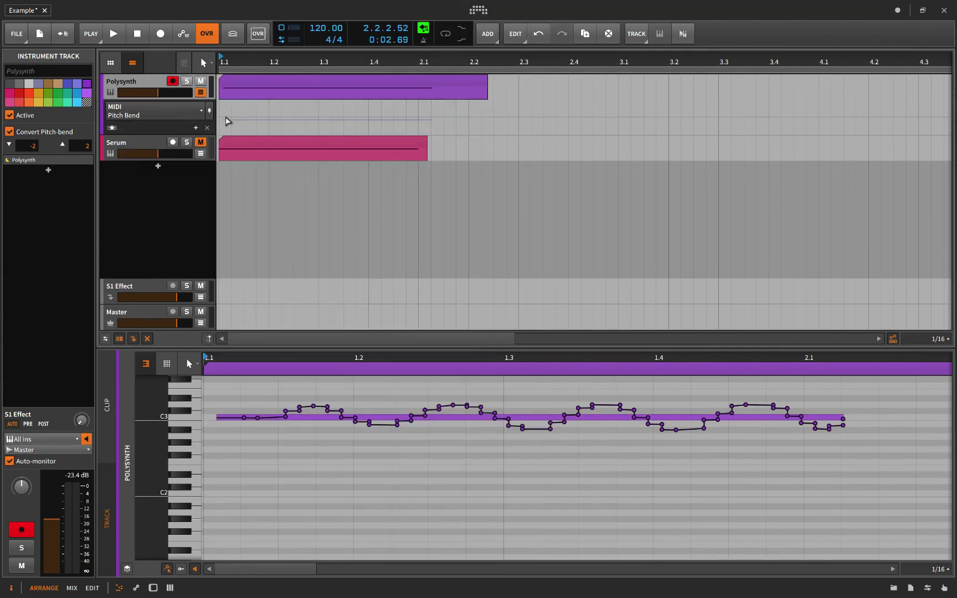
click(200, 92)
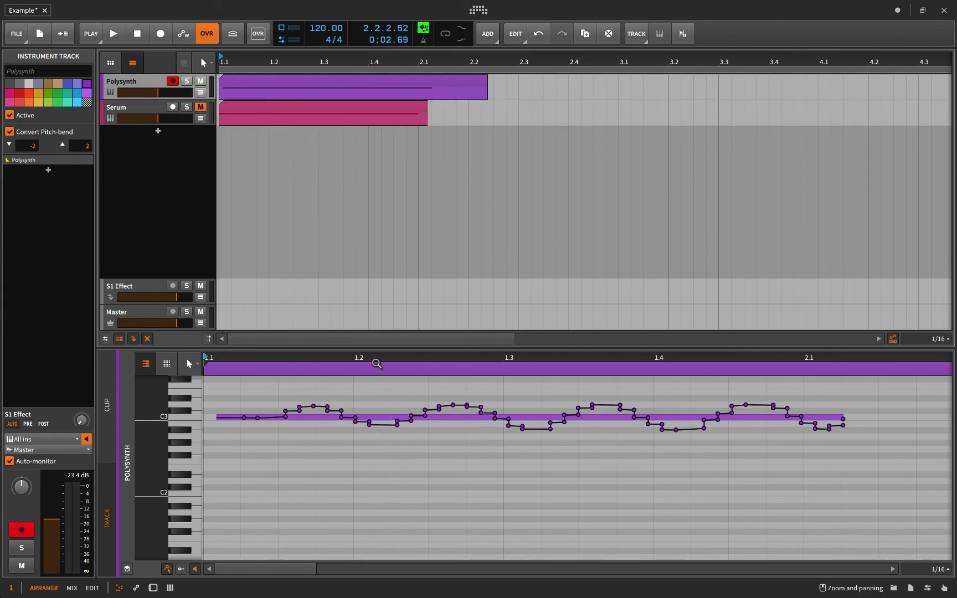
drag(367, 348, 365, 241)
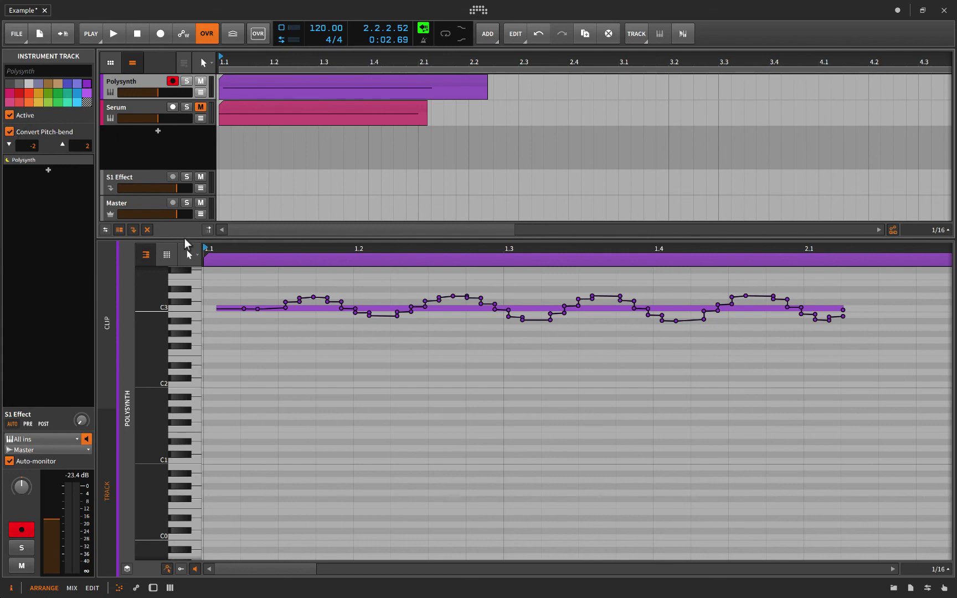
Delete all the wobbly pitch-curve points on the C3 note.
click(169, 571)
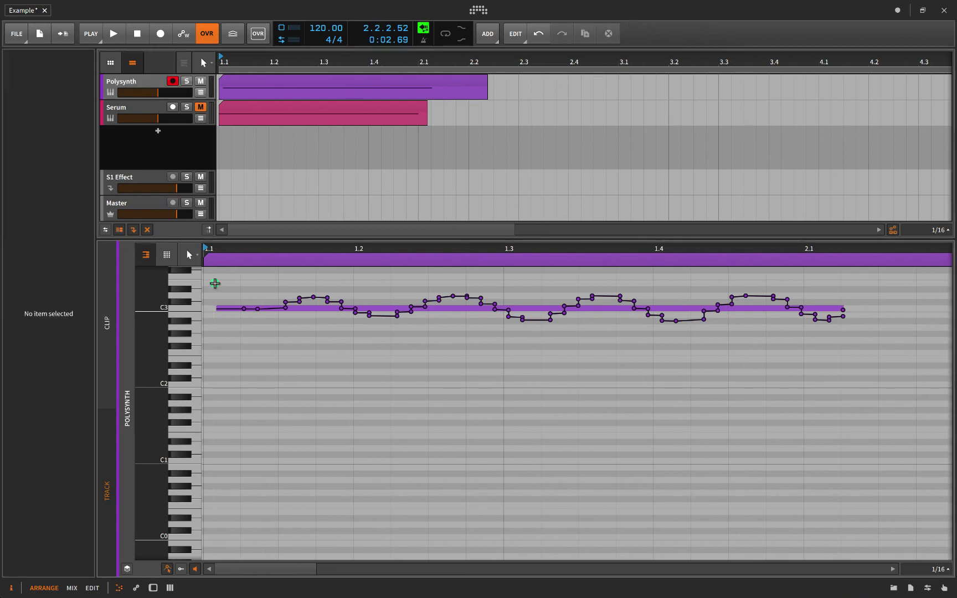
drag(214, 282, 927, 433)
key(Delete)
scroll(811, 417, left, 1)
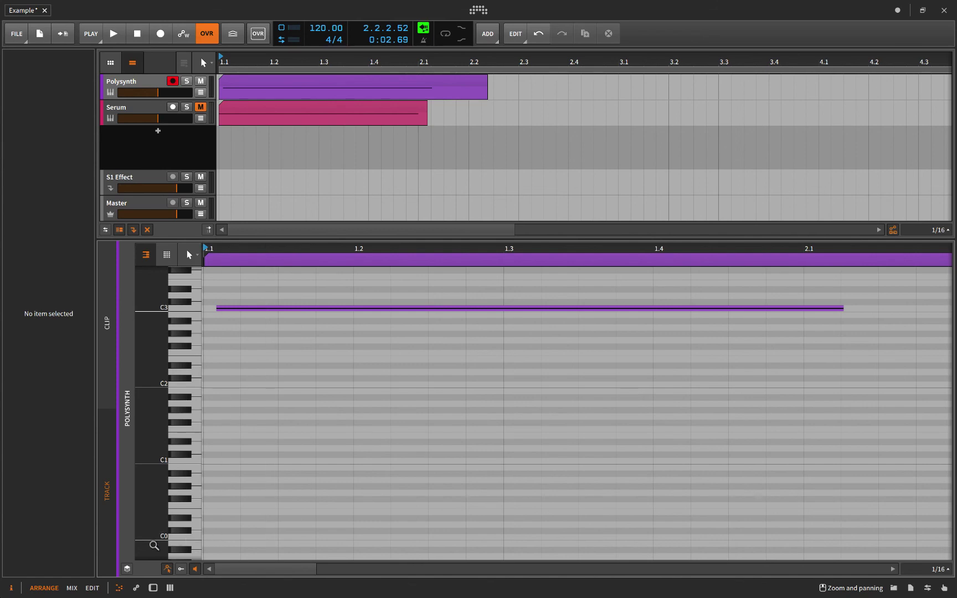
Add two pitch points on the C3 note and bend the end point downward.
click(167, 570)
click(712, 312)
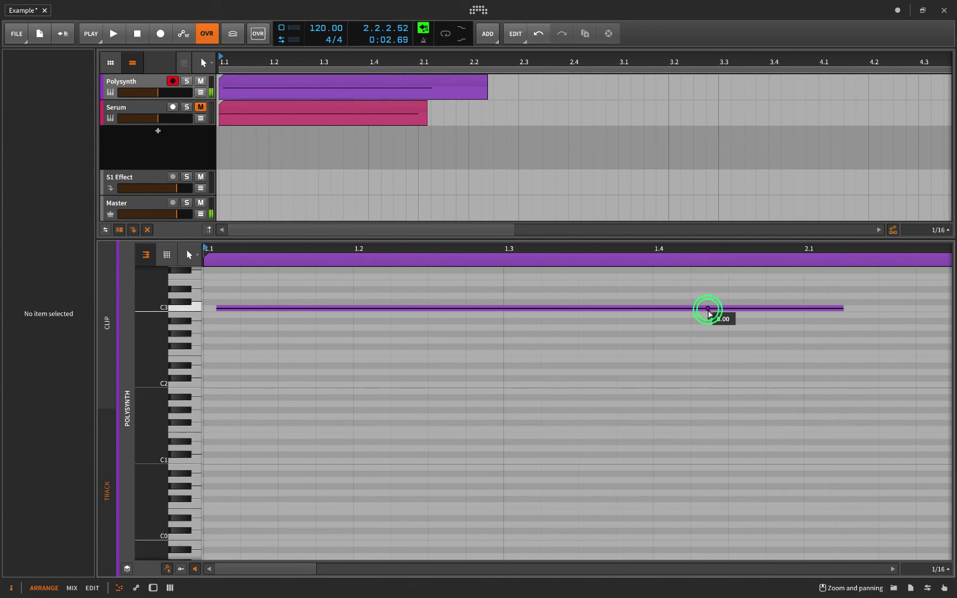
click(841, 310)
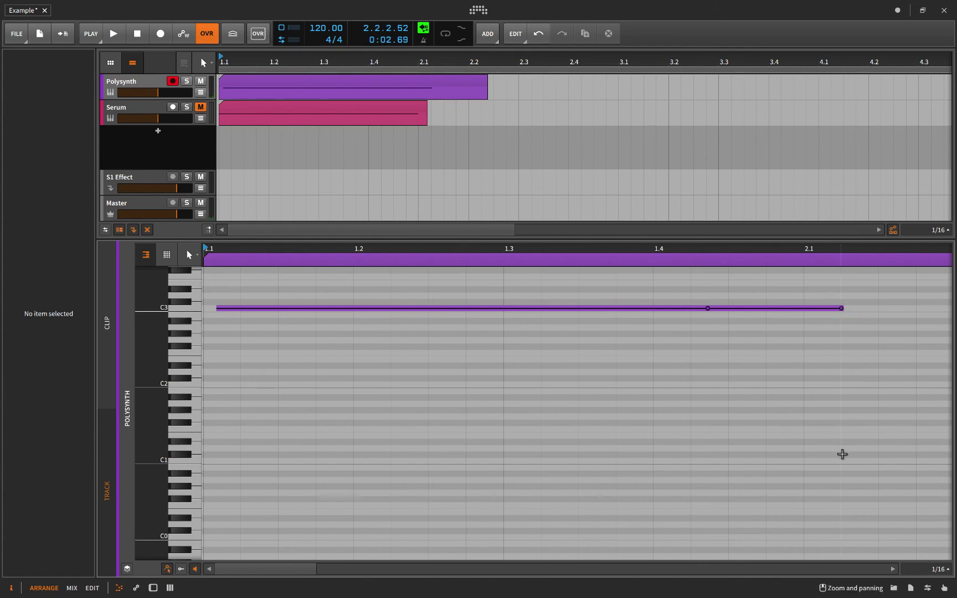
drag(841, 308, 841, 397)
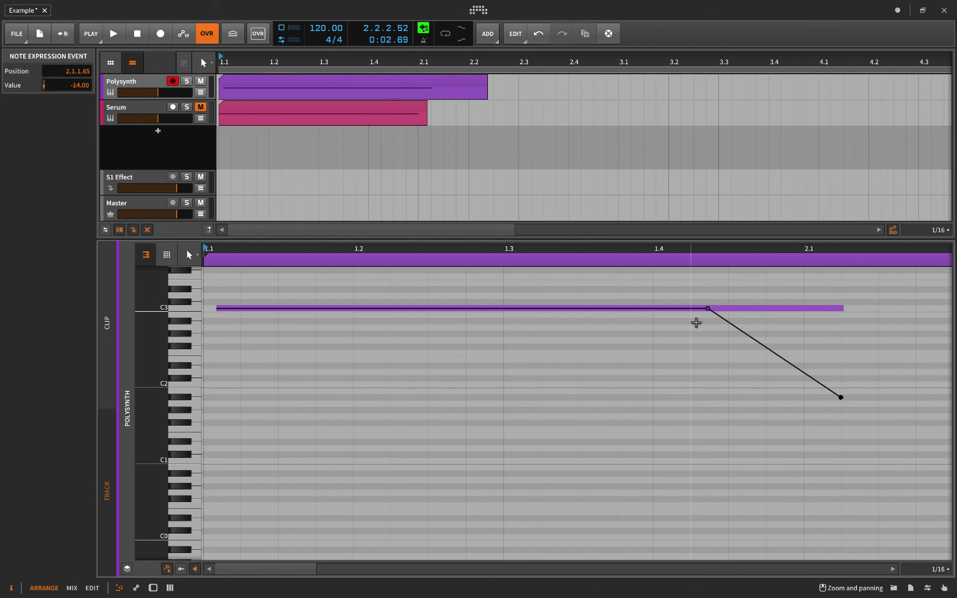
scroll(696, 322, down, 3)
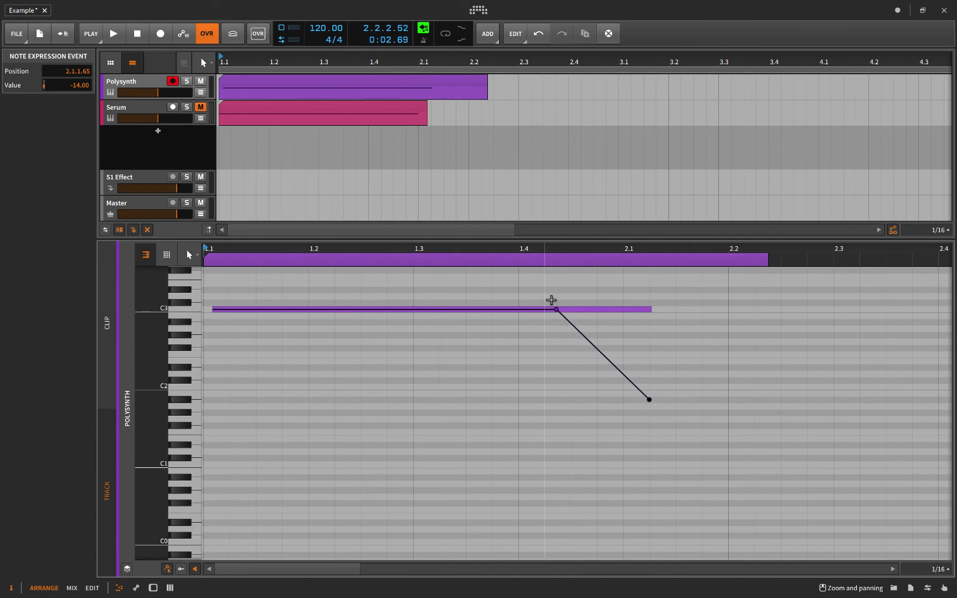
Settle the glide's end value at -9.00, enlarge the arrangement, and select Polysynth.
click(650, 401)
drag(650, 400, 649, 374)
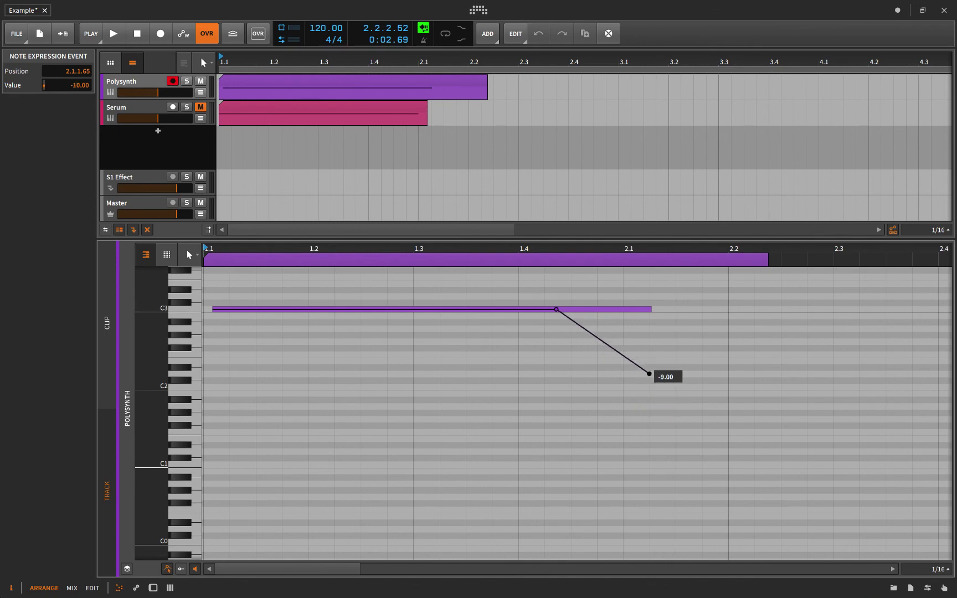
drag(649, 373, 649, 368)
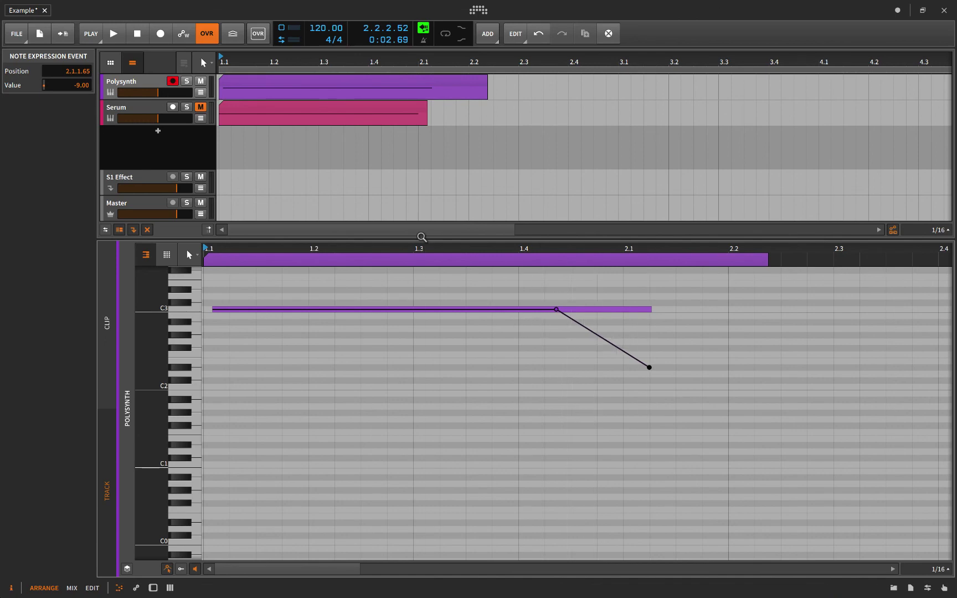
drag(415, 239, 434, 408)
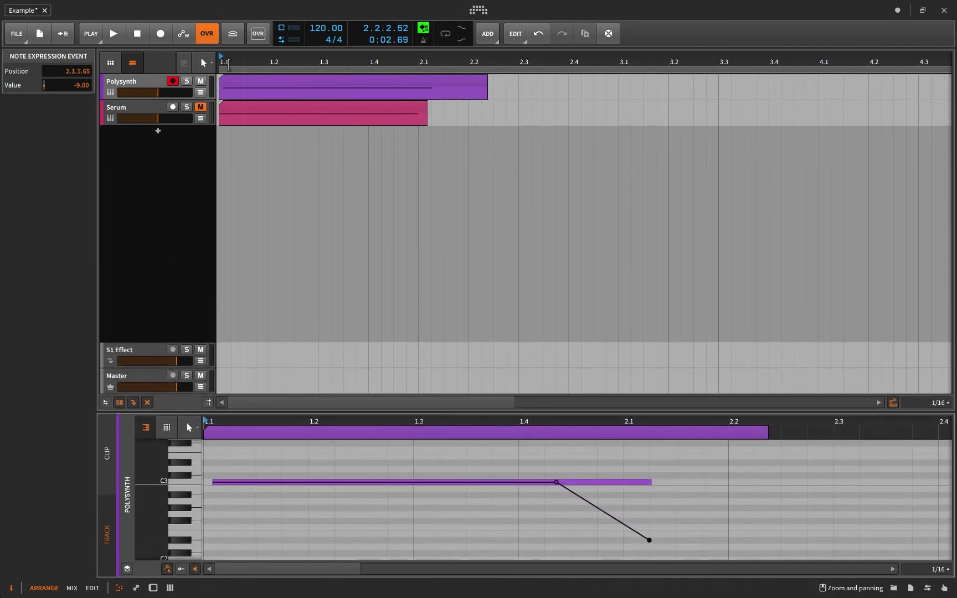
click(133, 84)
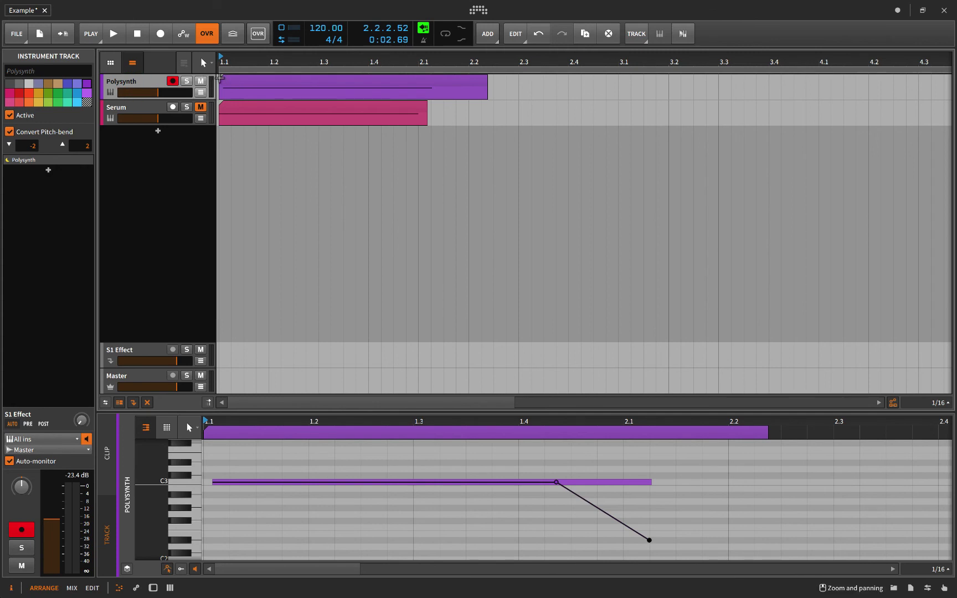
Select the glide's pitch expression points on the note and delete them.
drag(674, 471, 210, 521)
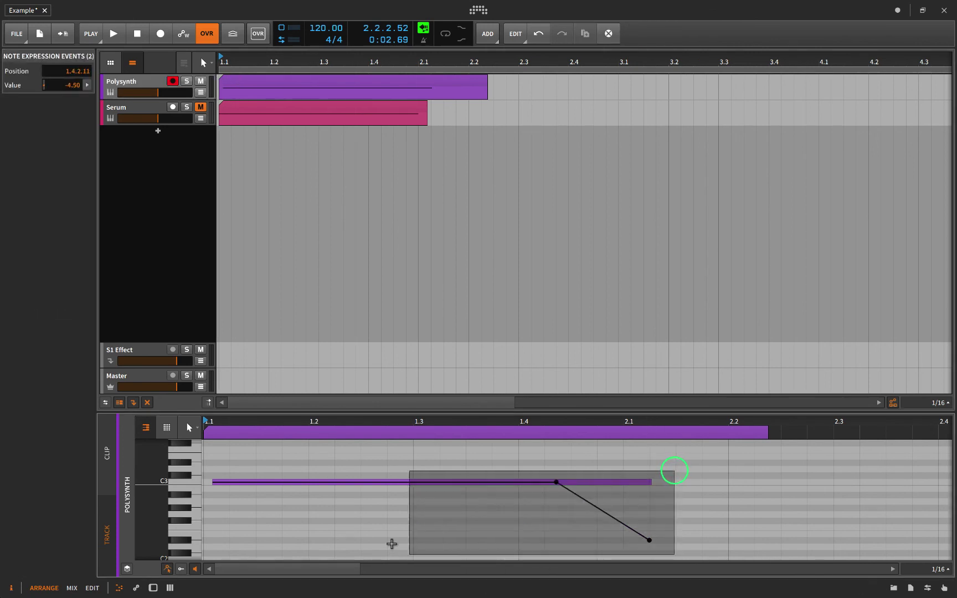
click(211, 521)
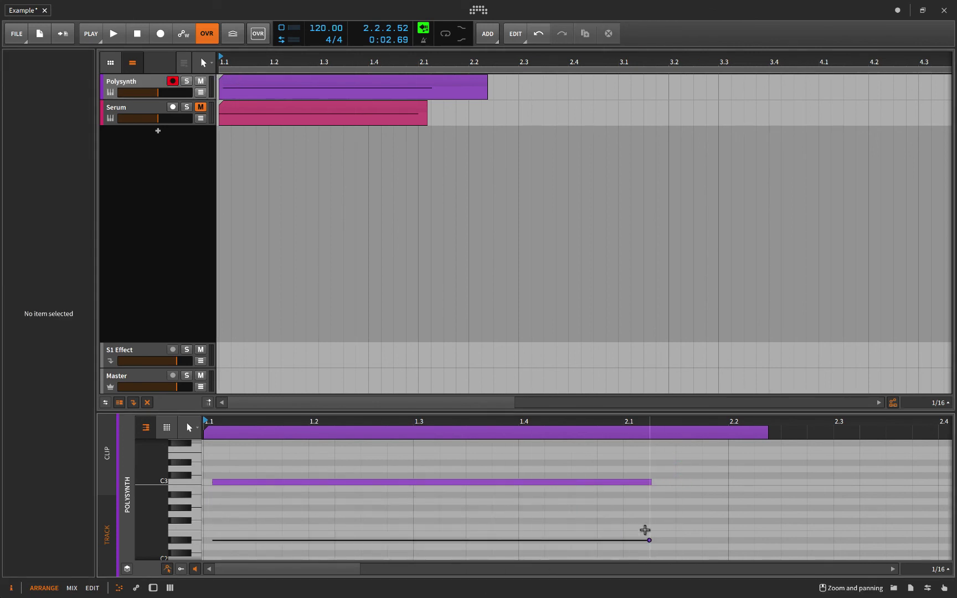
click(651, 539)
key(Delete)
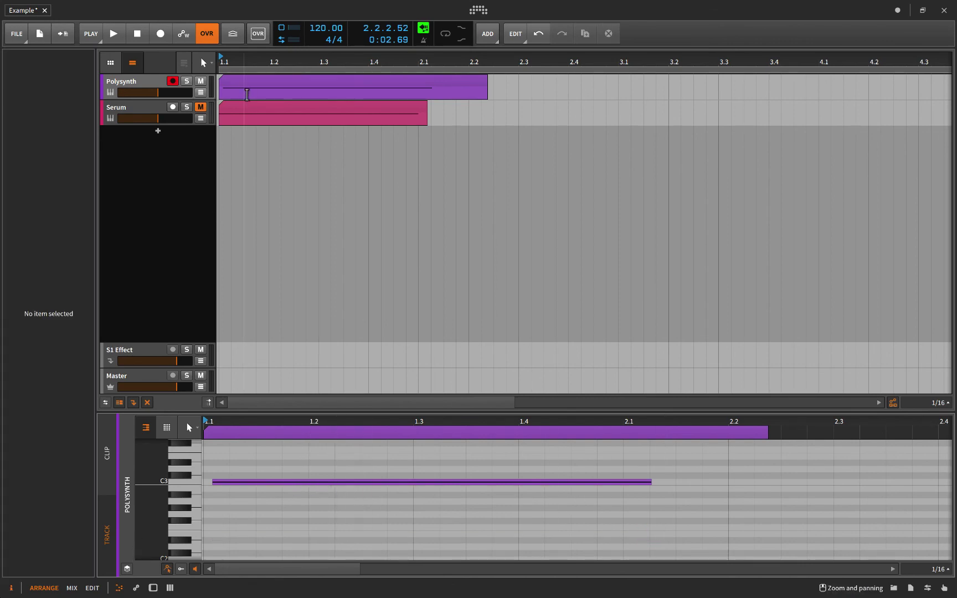
Toggle Polysynth's pitch-bend automation lane closed, select Polysynth, and show its device panel.
click(200, 92)
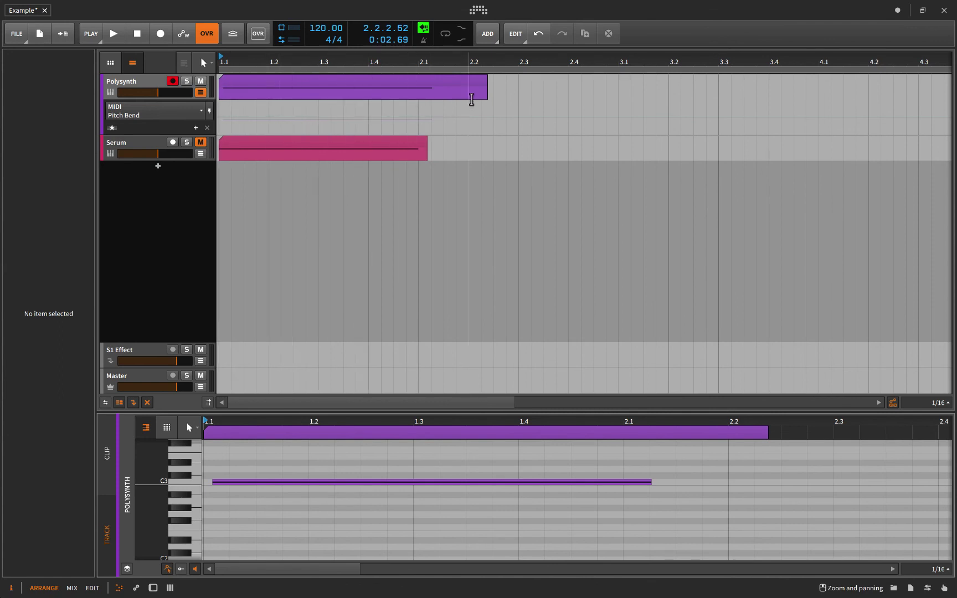
click(138, 146)
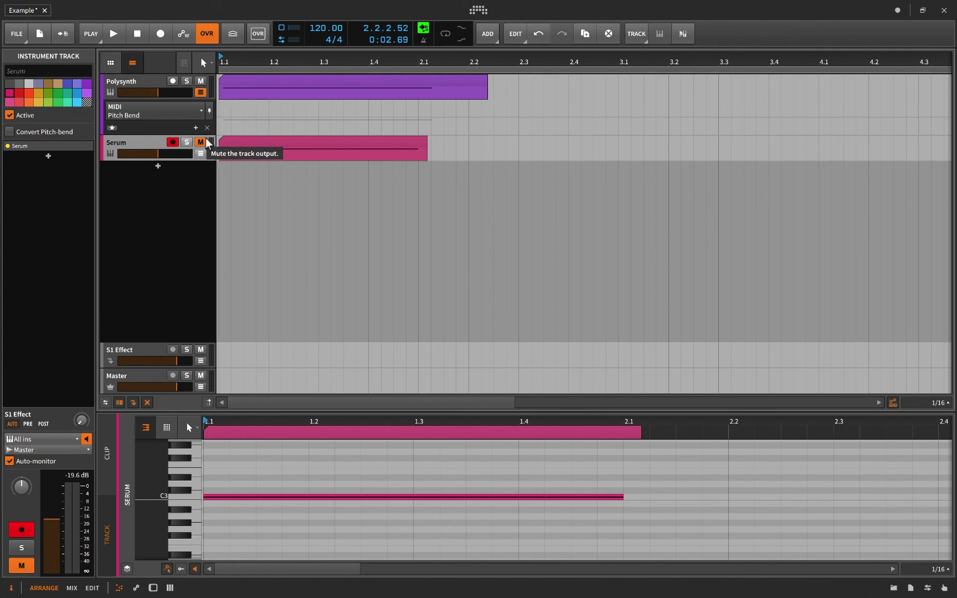
click(200, 92)
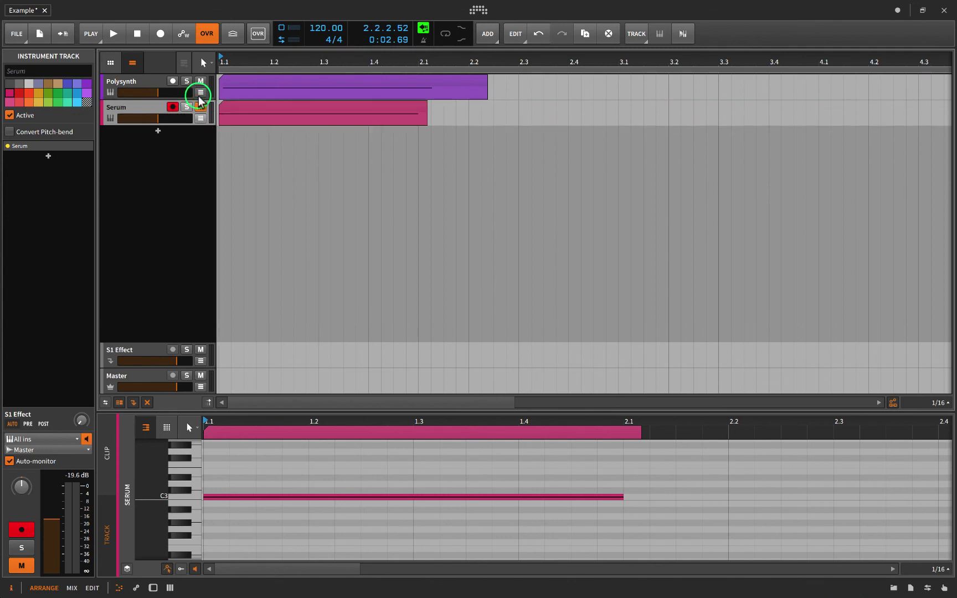
click(149, 85)
key(d)
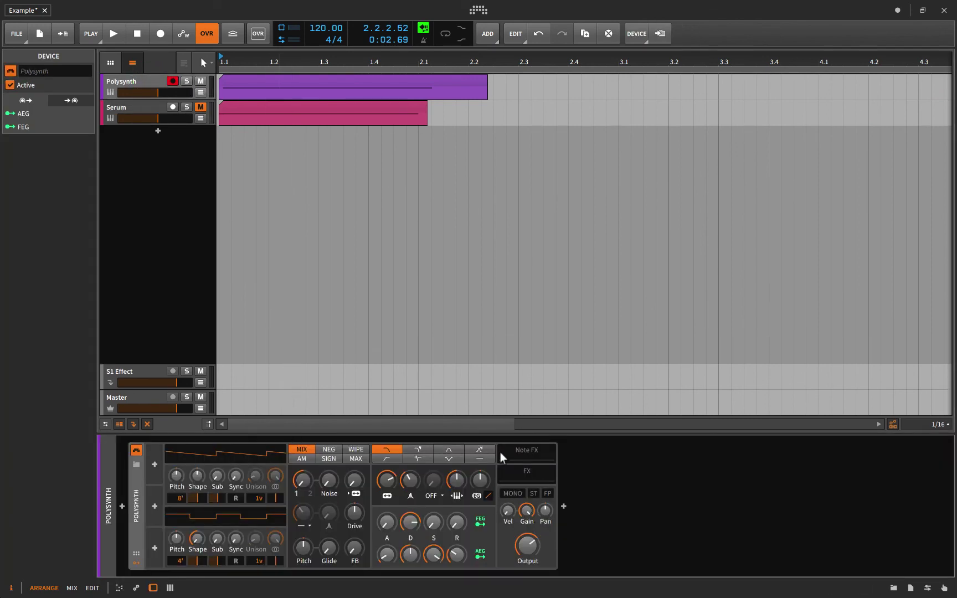
Add a BEND-following MIDI modulator to Polysynth routed to Pitch by +7.60.
click(134, 559)
click(154, 468)
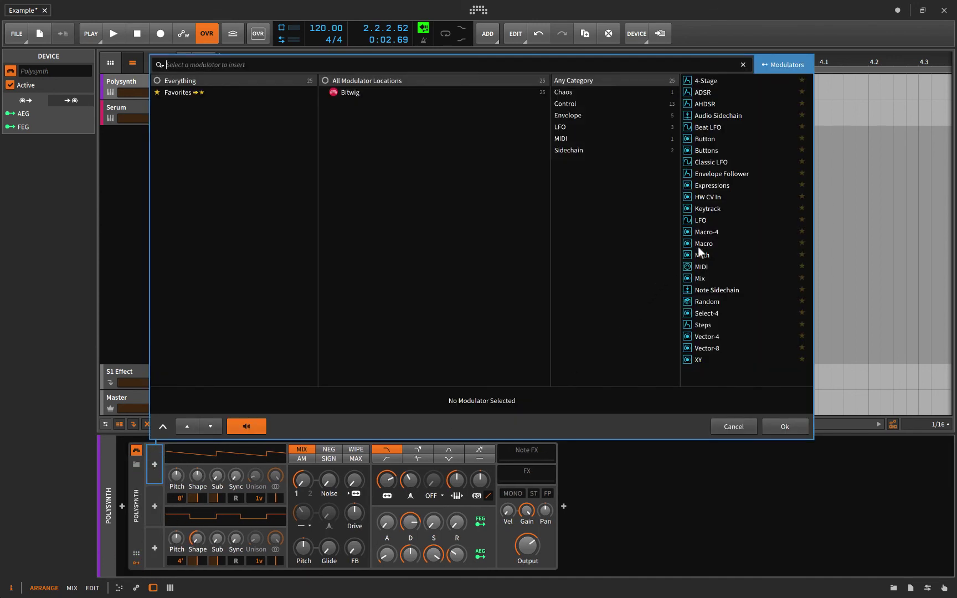
click(701, 267)
click(785, 426)
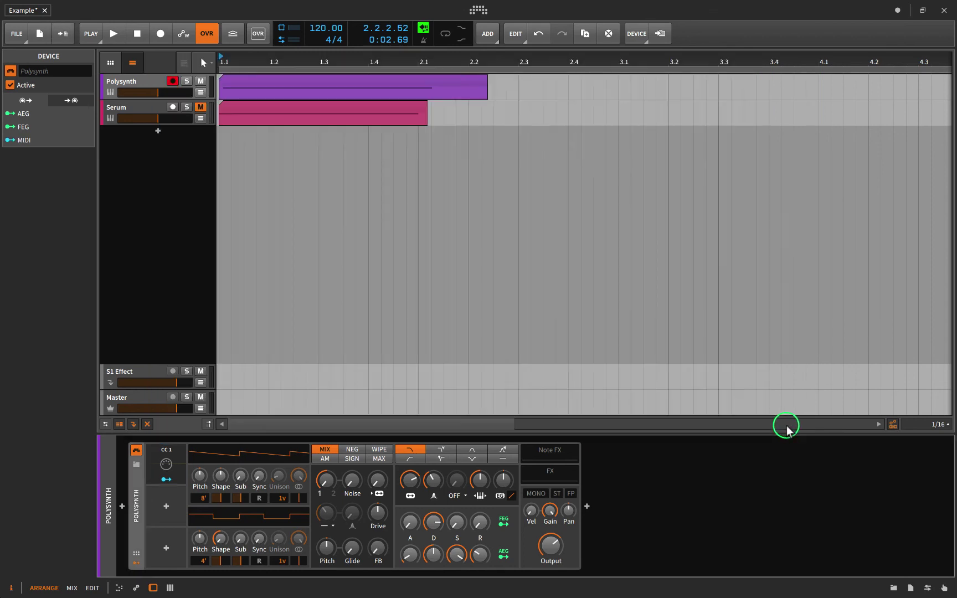
click(181, 464)
click(209, 519)
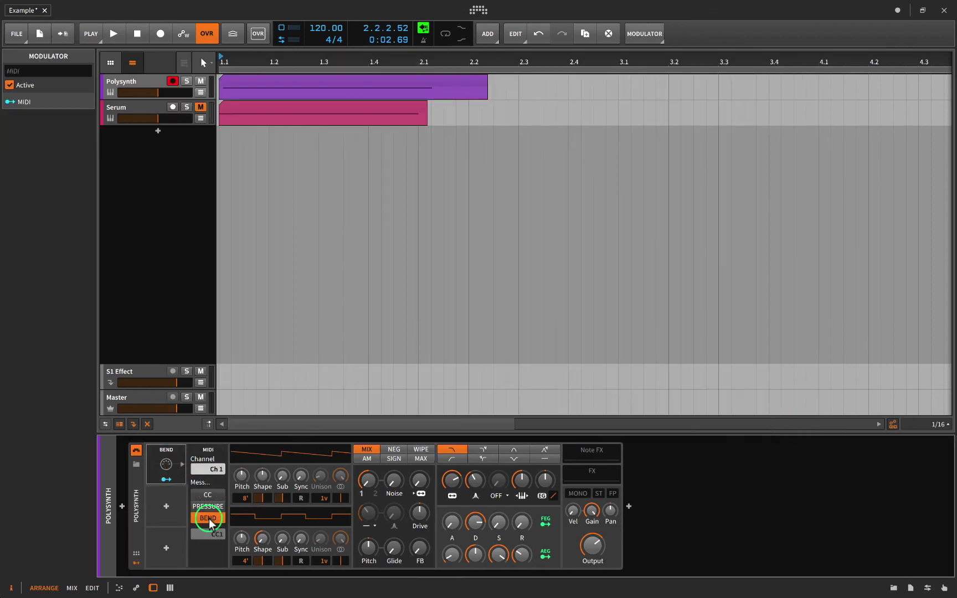
click(166, 479)
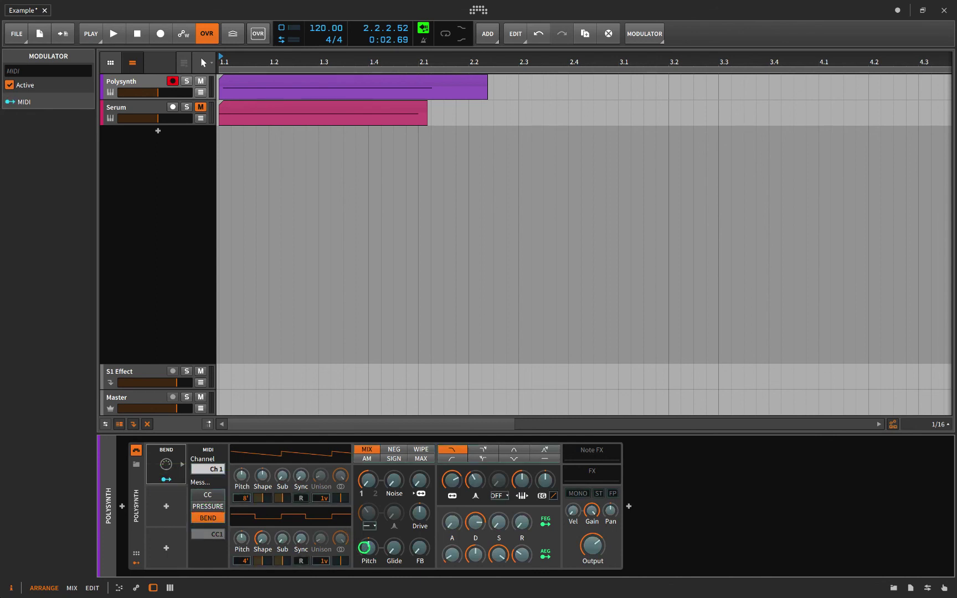
mouse_move(366, 548)
mouse_down()
mouse_move(366, 524)
mouse_move(367, 543)
mouse_up()
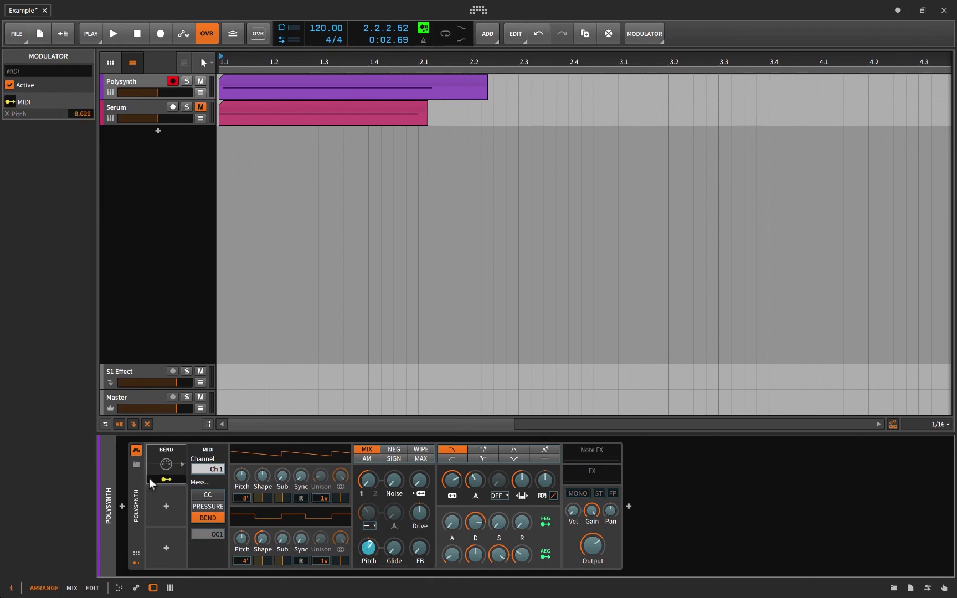
click(128, 79)
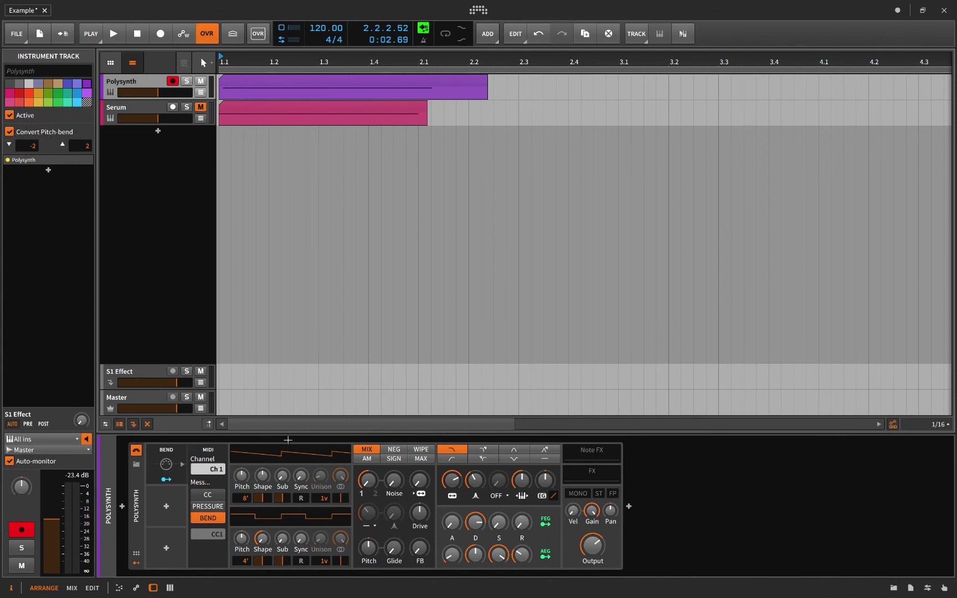
Turn off pitch-bend conversion and deepen the BEND modulation on Polysynth's oscillator Pitch.
click(9, 133)
click(268, 87)
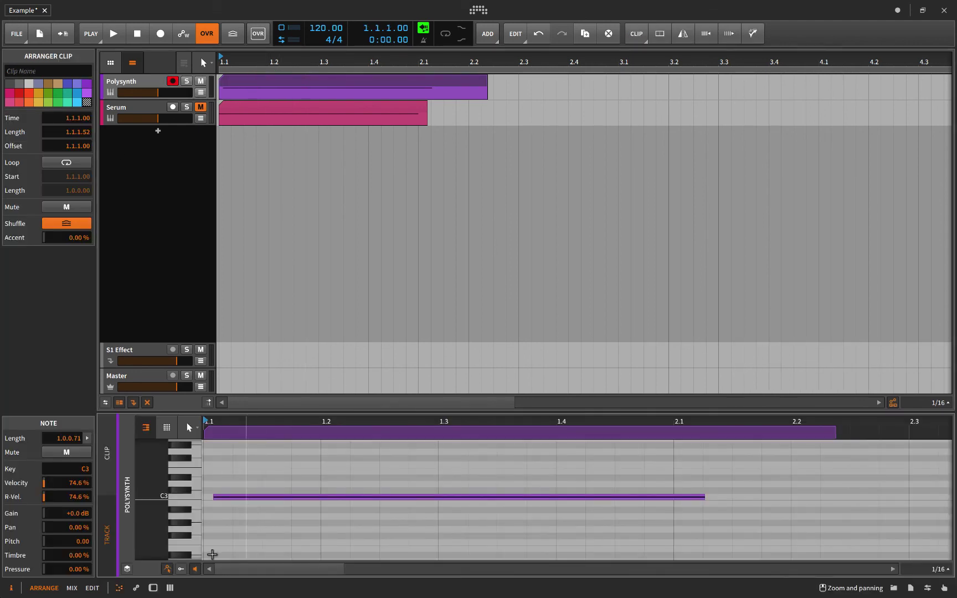
click(166, 568)
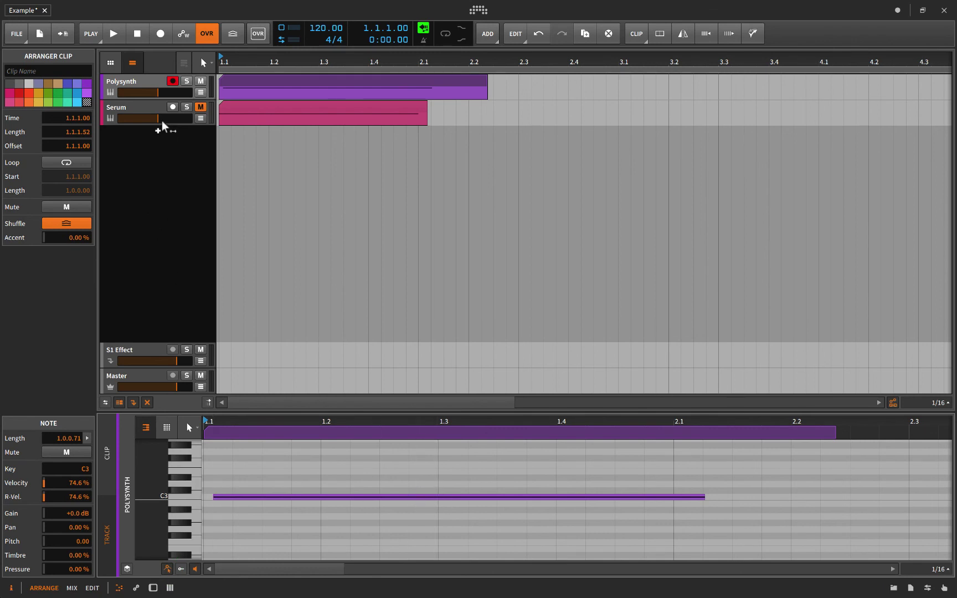
click(131, 81)
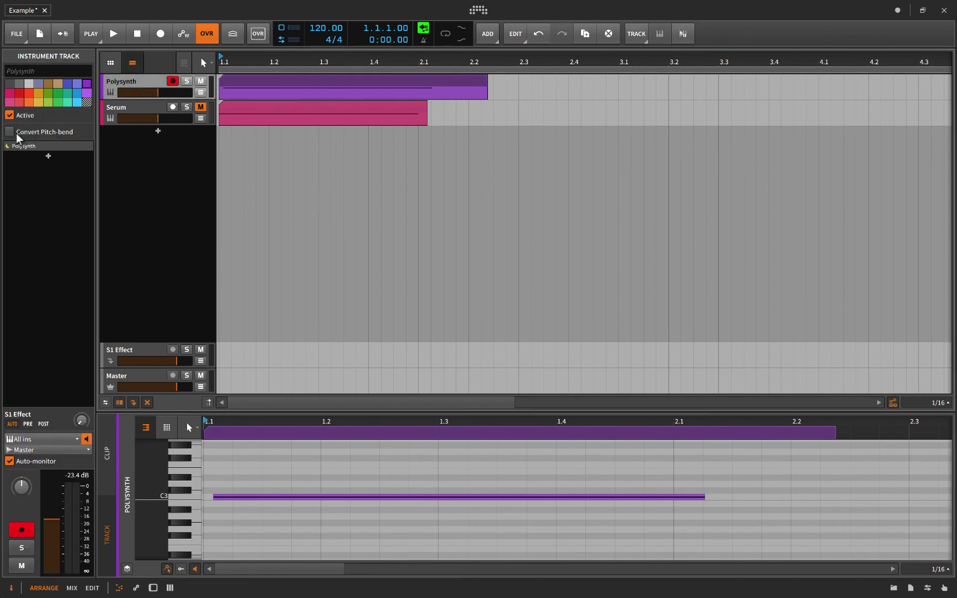
double_click(142, 81)
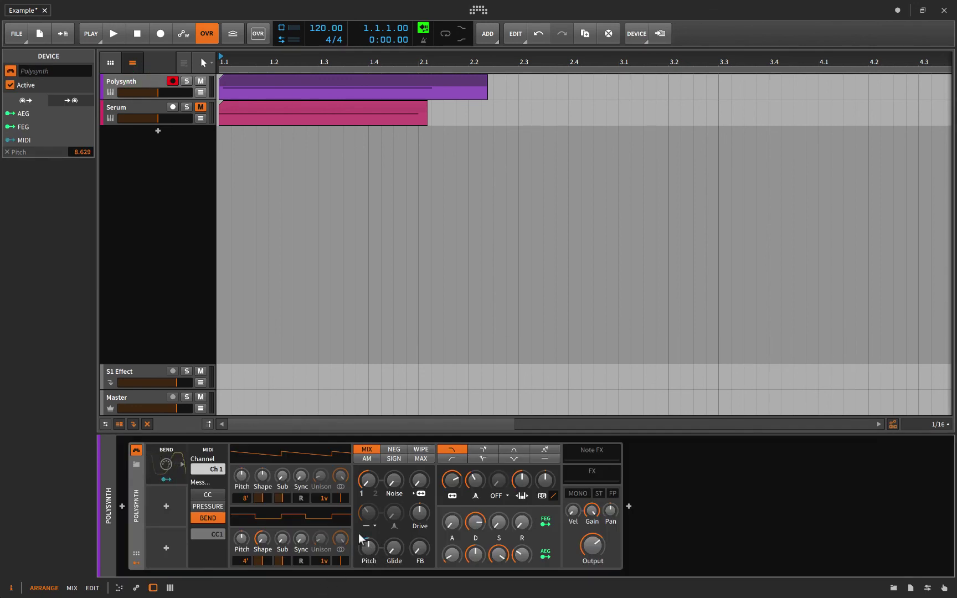
mouse_move(376, 537)
mouse_down()
mouse_move(375, 562)
mouse_move(355, 539)
mouse_up()
Record pitch-bend automation on Polysynth with automation writing enabled.
key(space)
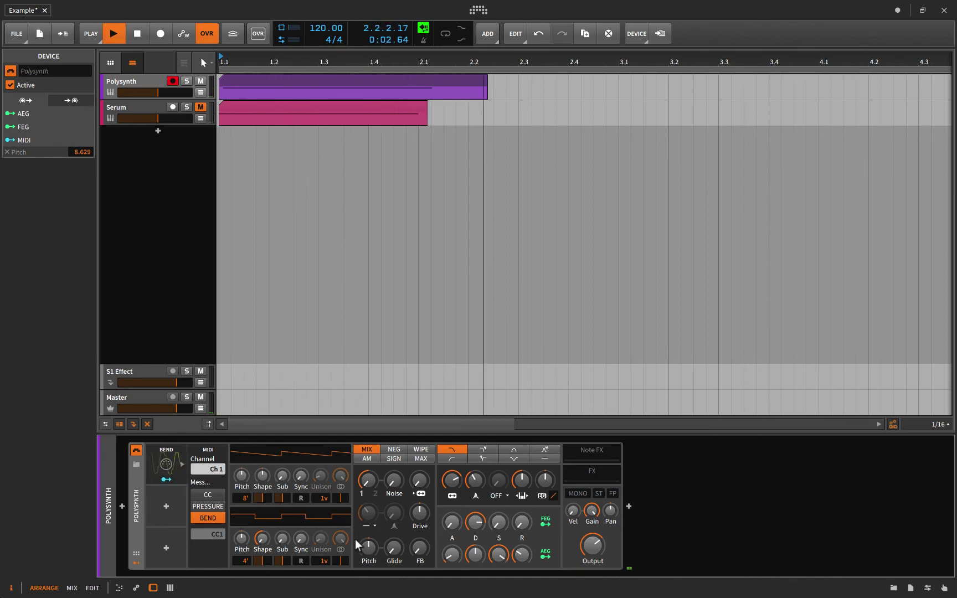
key(space)
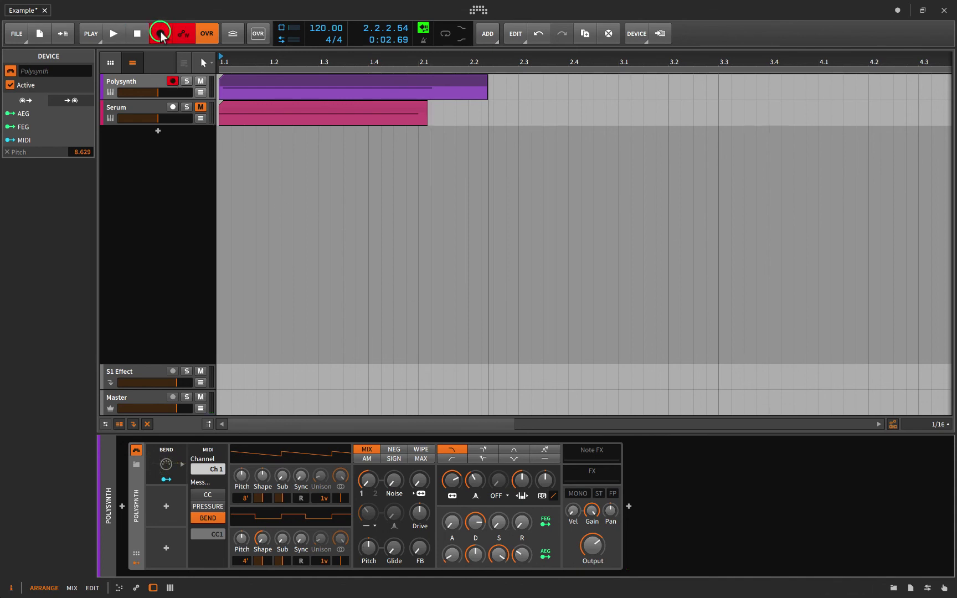
click(161, 34)
key(space)
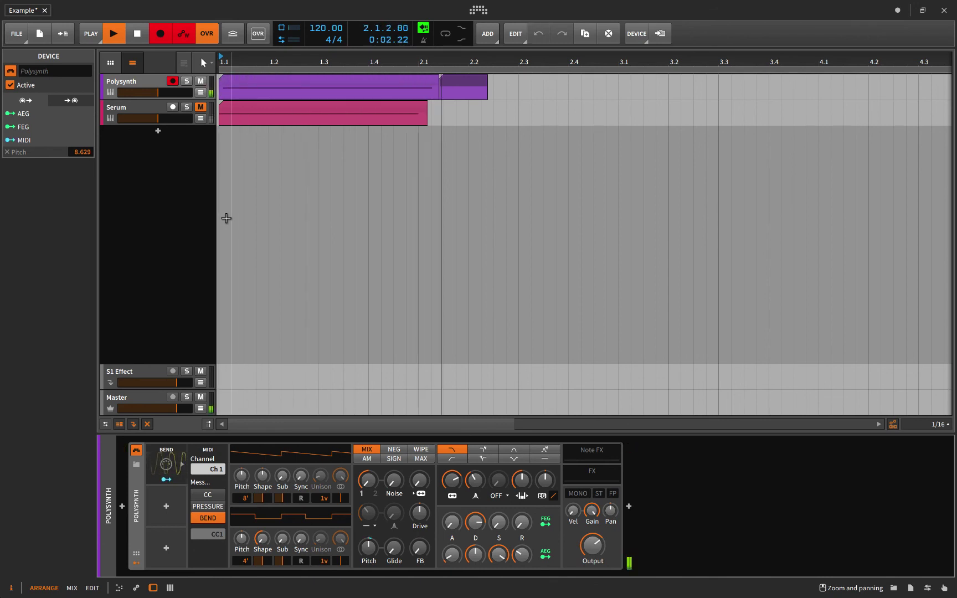
key(space)
Review the MIDI Pitch Bend automation lane, then hide it again.
click(200, 92)
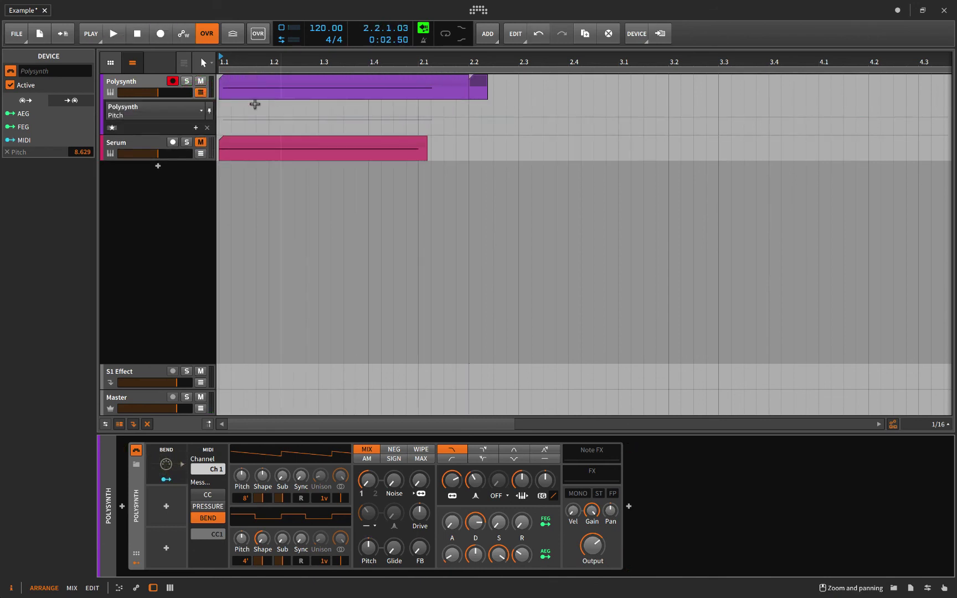
click(196, 112)
click(182, 130)
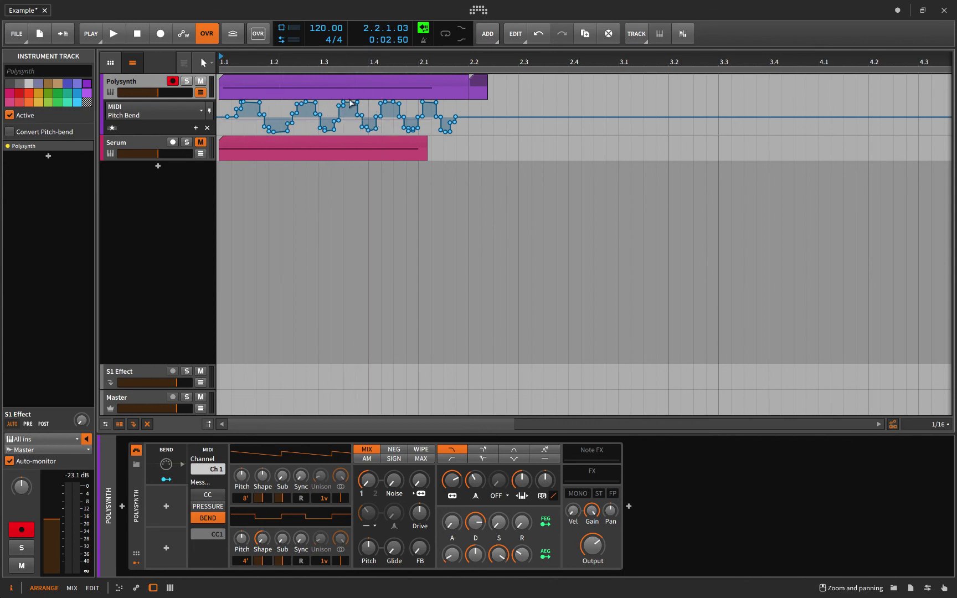
click(200, 92)
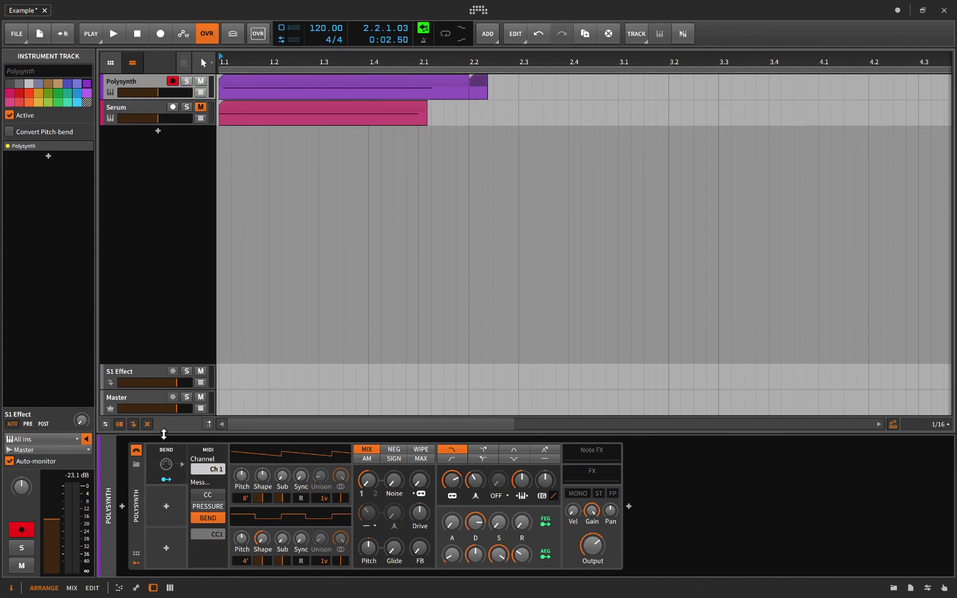
Delete the BEND modulator and the original Polysynth track.
click(164, 465)
key(Delete)
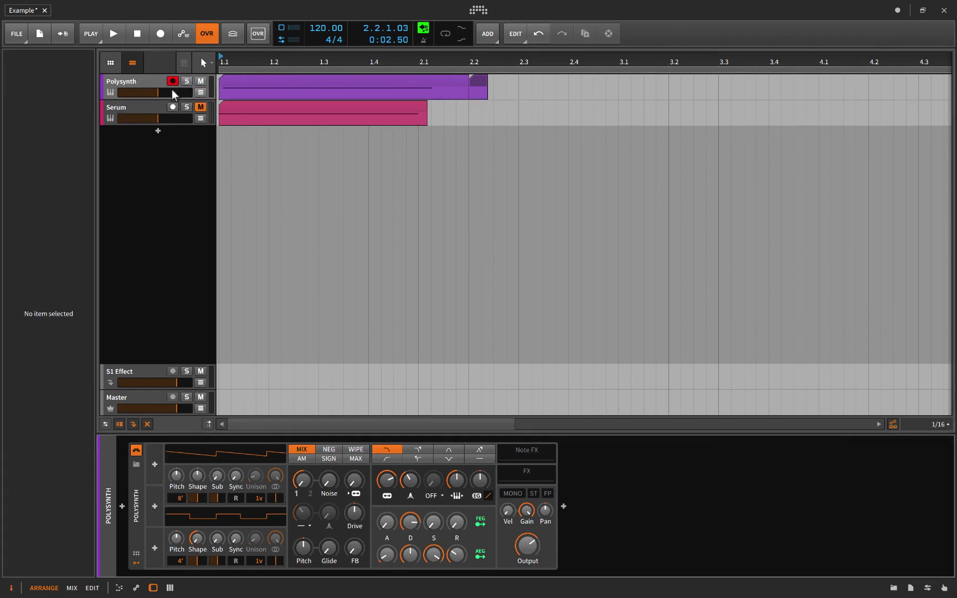
click(144, 82)
key(Delete)
Add a new instrument track loaded with Polysynth from the synth list.
click(157, 104)
click(150, 138)
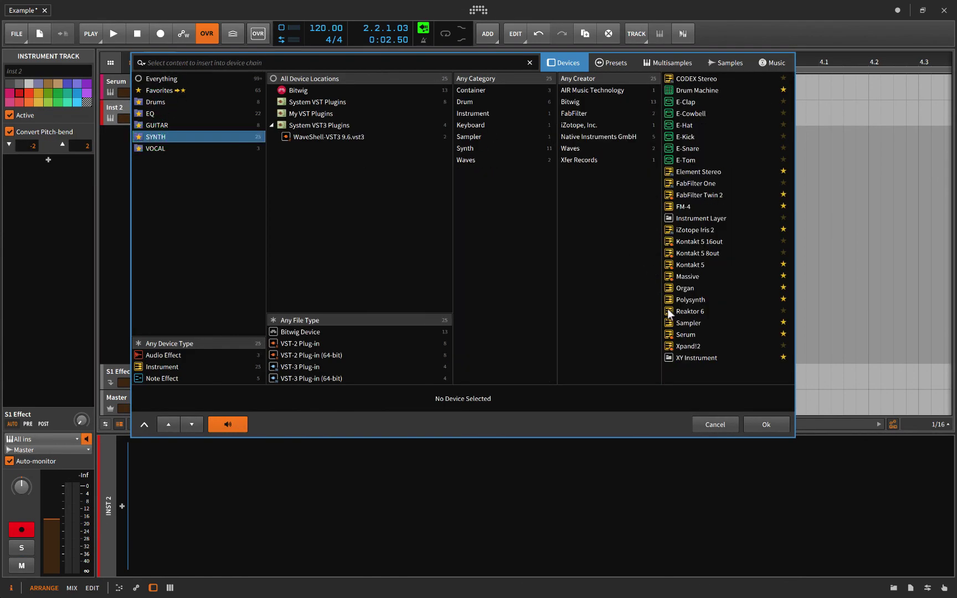
click(684, 300)
click(755, 419)
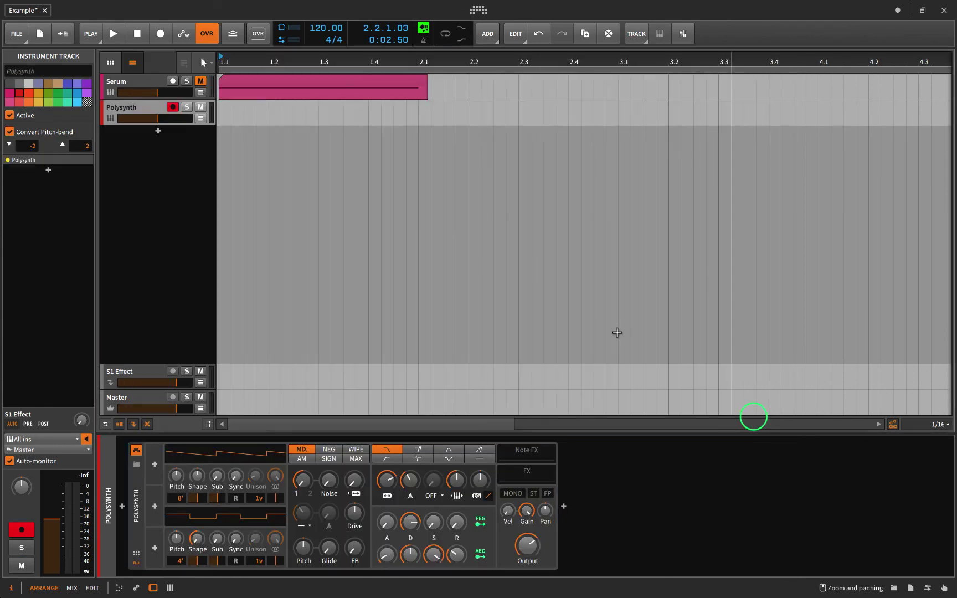
Undo the empty clip and copy the Serum clip onto the Polysynth track at bar 1.
double_click(222, 117)
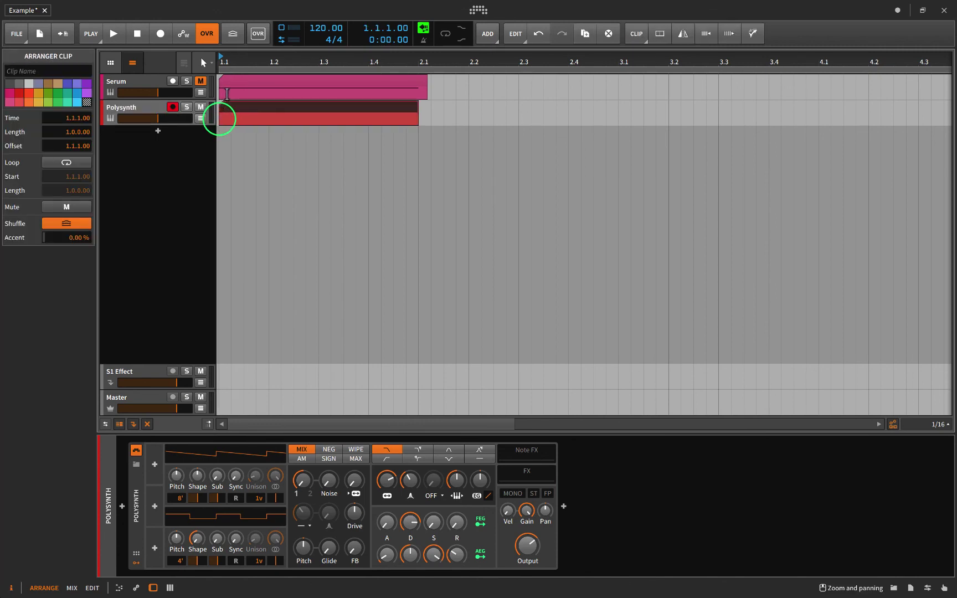
key(ctrl+z)
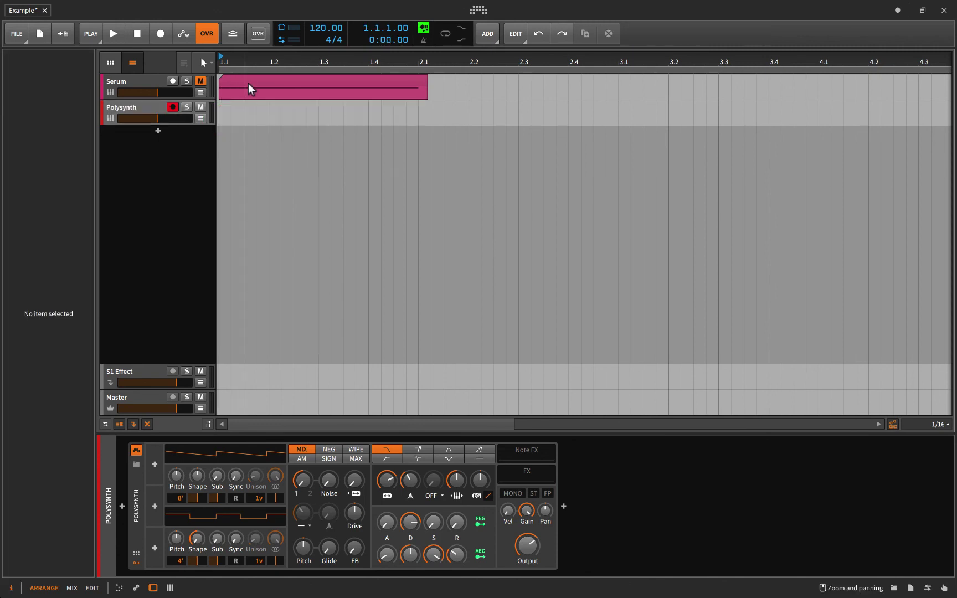
click(247, 82)
drag(248, 82, 251, 111)
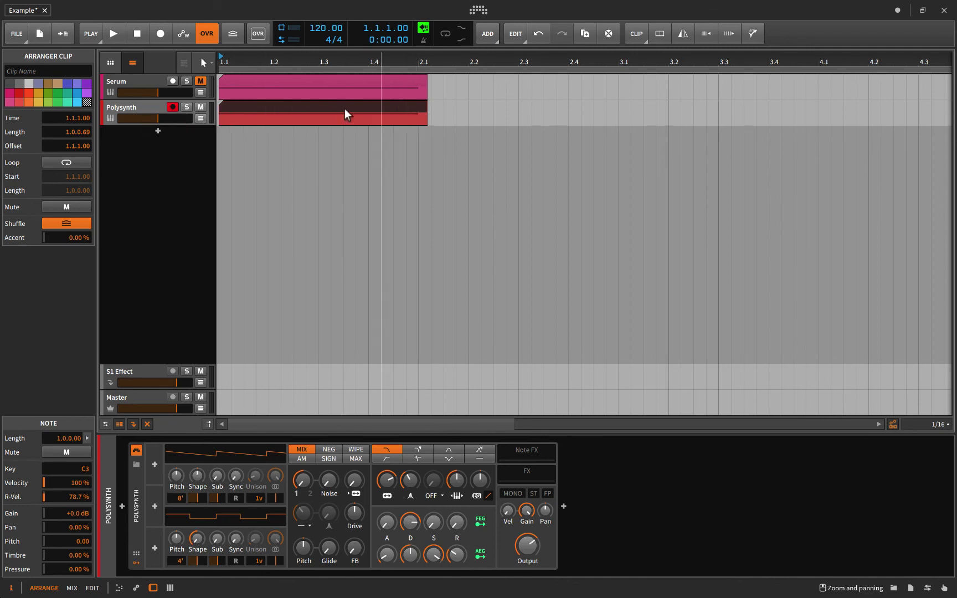
click(146, 108)
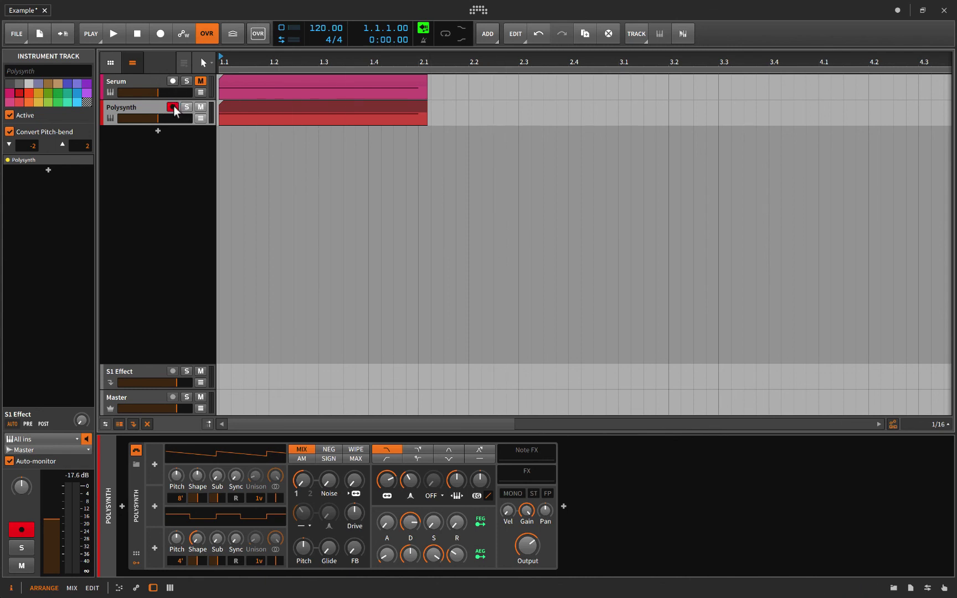
Compare the tracks by toggling mutes, then delete the Serum track.
click(172, 107)
click(200, 107)
click(201, 81)
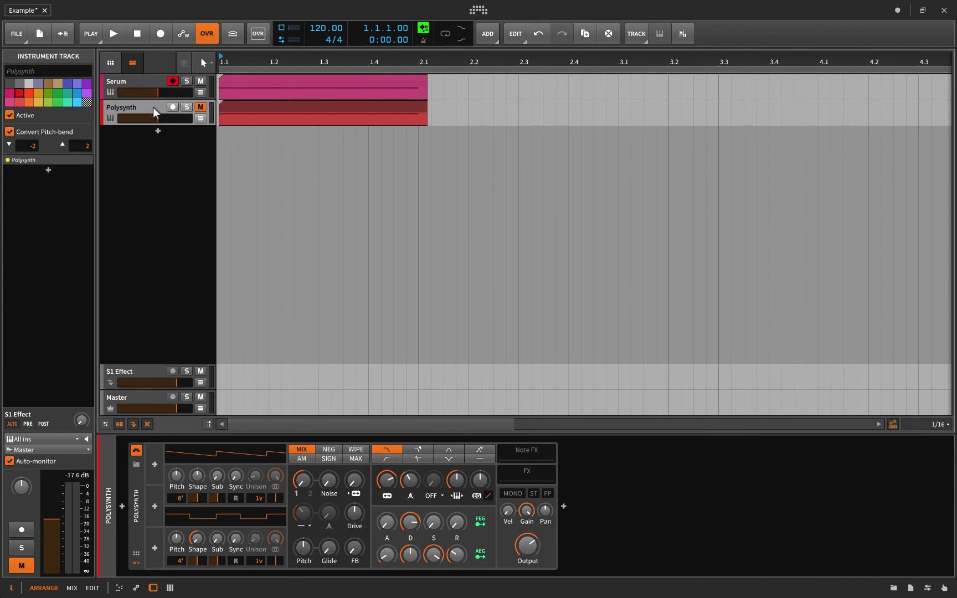
click(200, 108)
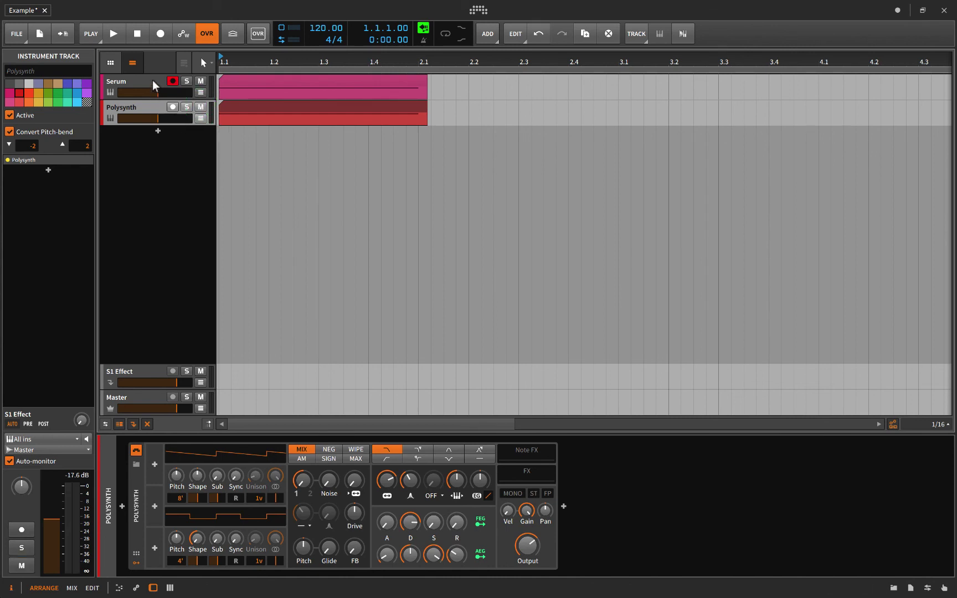
click(154, 80)
key(Delete)
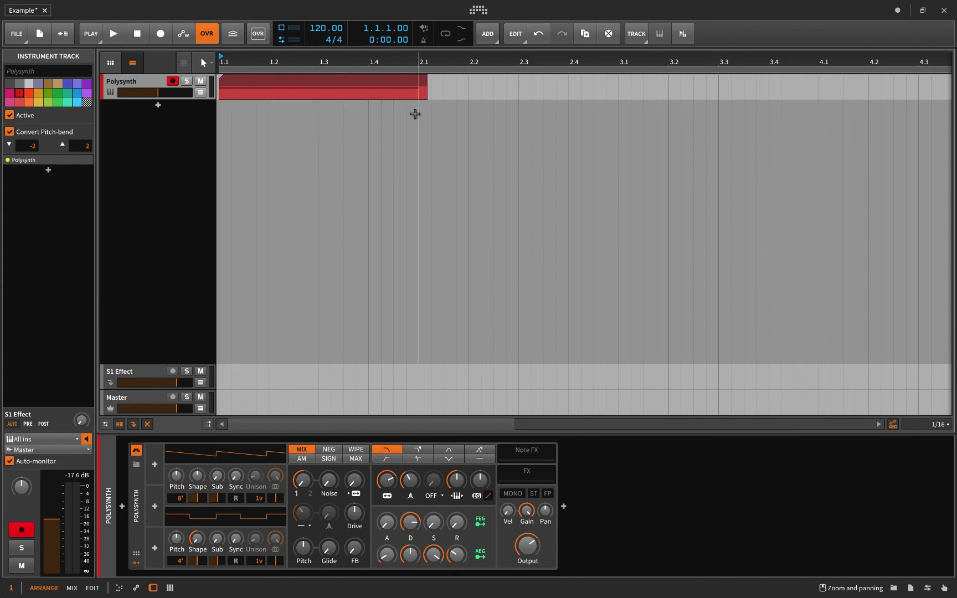
Open the Polysynth clip in an enlarged note editor and select its C3 note.
double_click(225, 88)
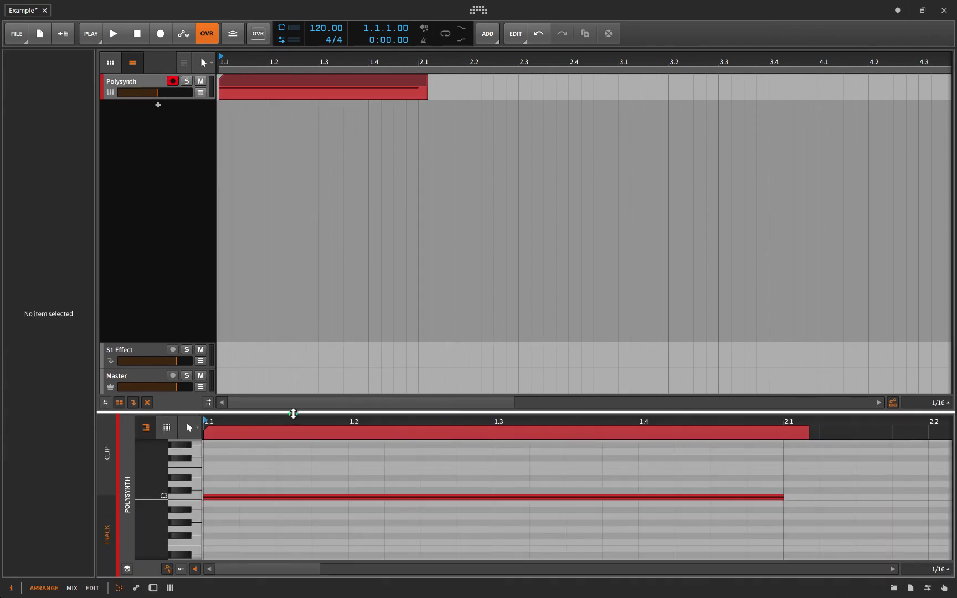
drag(293, 413, 275, 68)
click(166, 570)
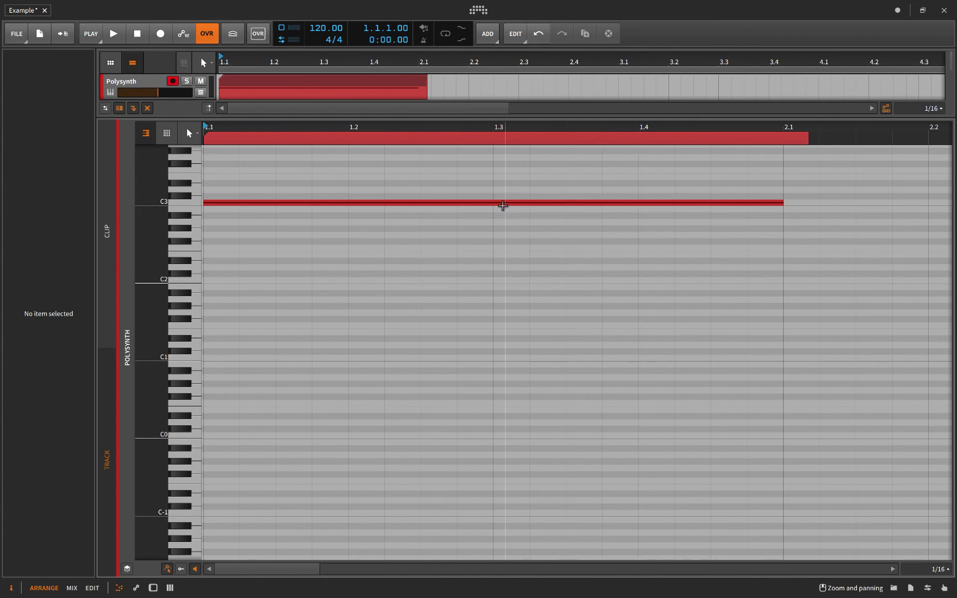
alt+click(497, 202)
drag(530, 189, 550, 164)
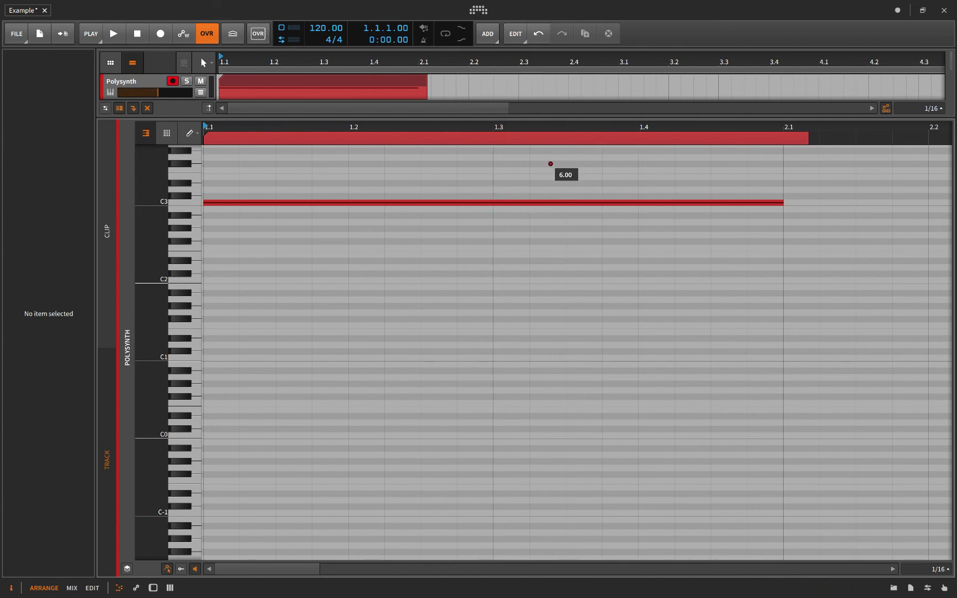
click(491, 207)
click(490, 203)
key(ctrl+z)
click(493, 204)
Add C3 expression points, raise one slightly, dip one to -1.00, end at 0.00.
click(566, 202)
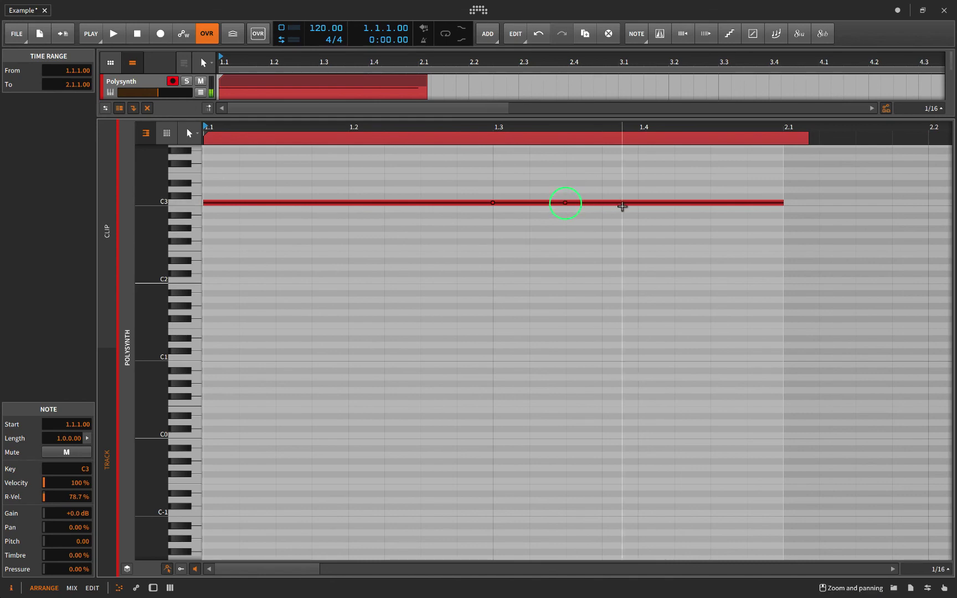
click(637, 202)
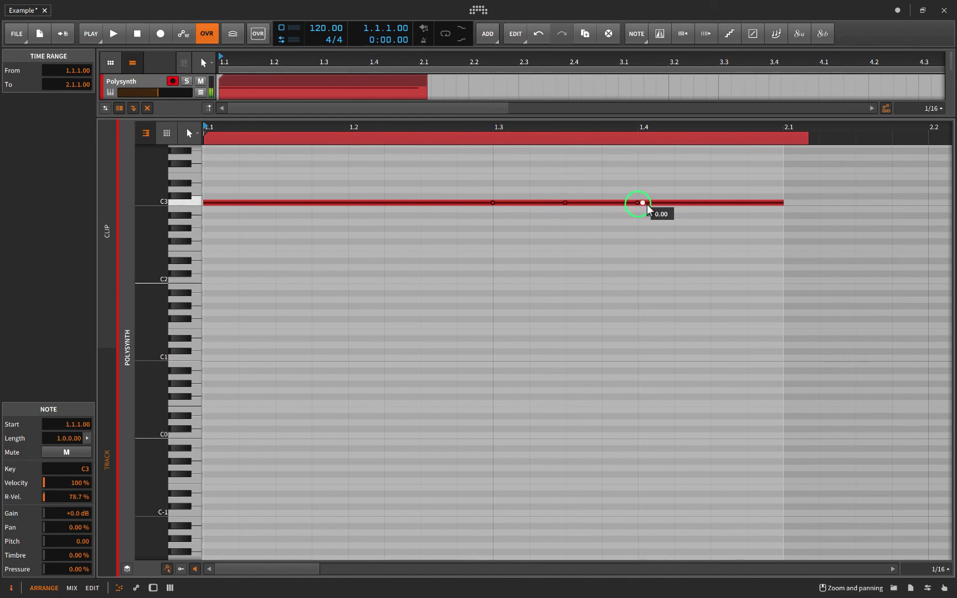
click(714, 209)
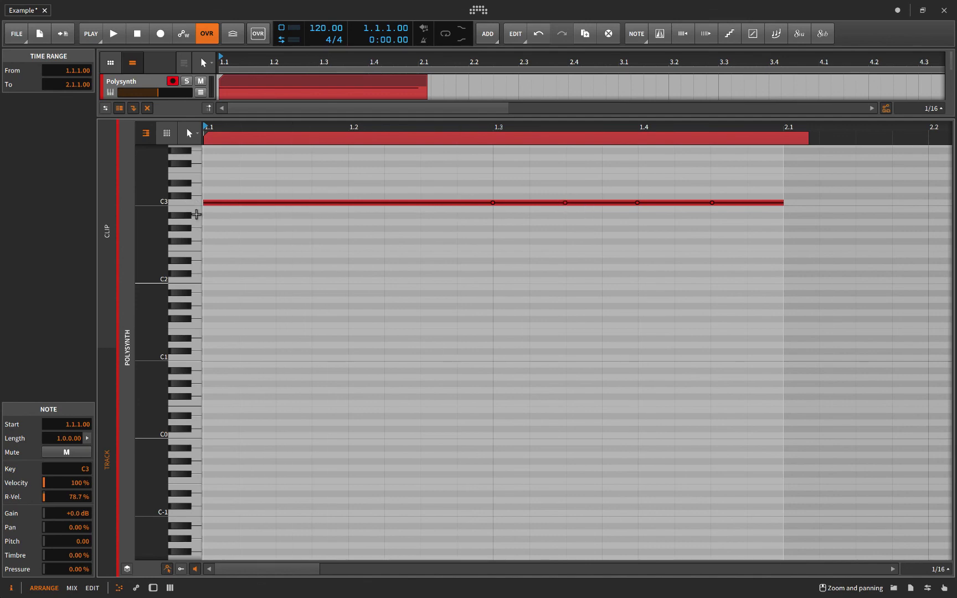
click(565, 202)
drag(565, 203, 566, 196)
click(713, 202)
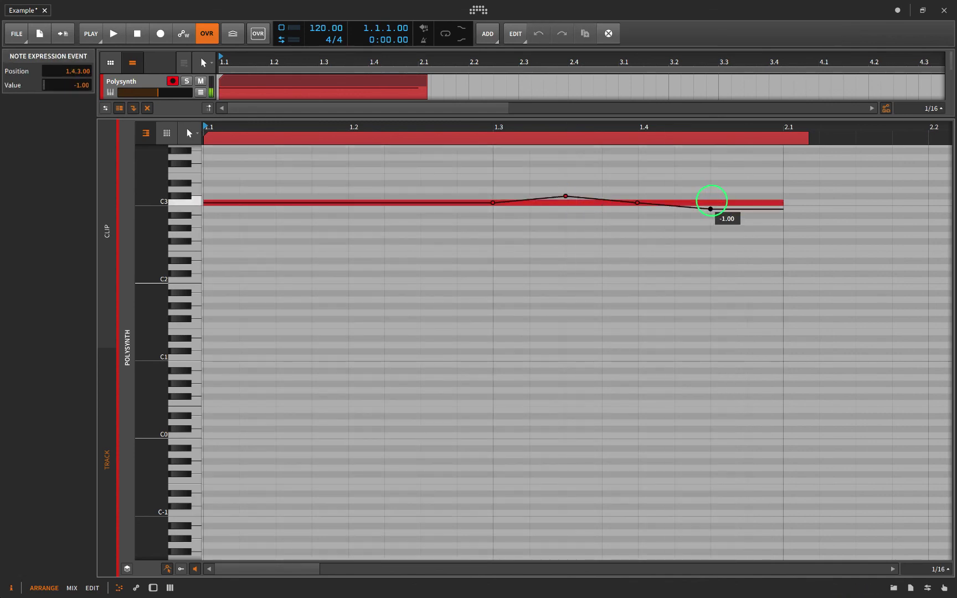
drag(711, 202, 711, 208)
click(783, 209)
drag(784, 209, 783, 202)
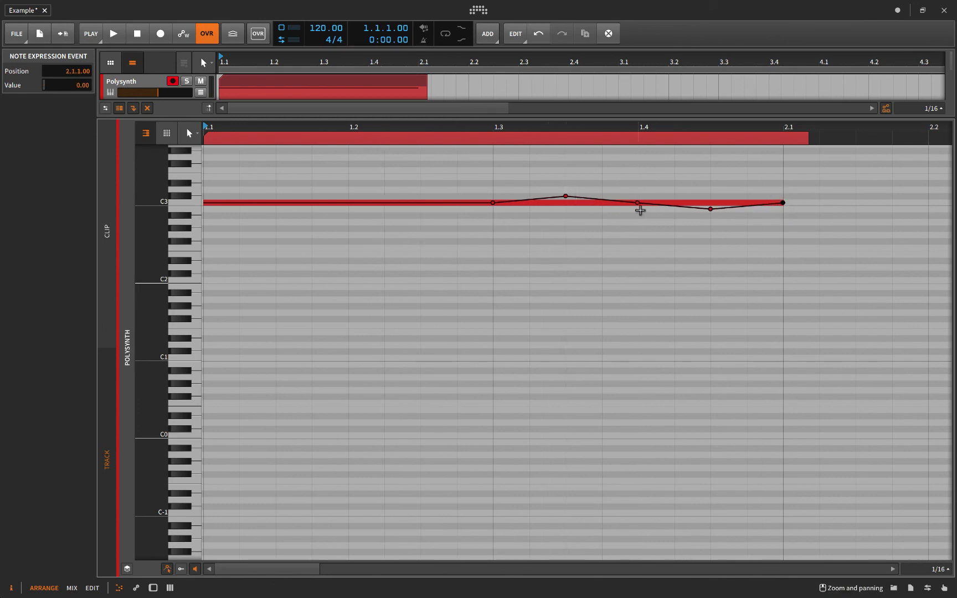
drag(277, 116, 281, 331)
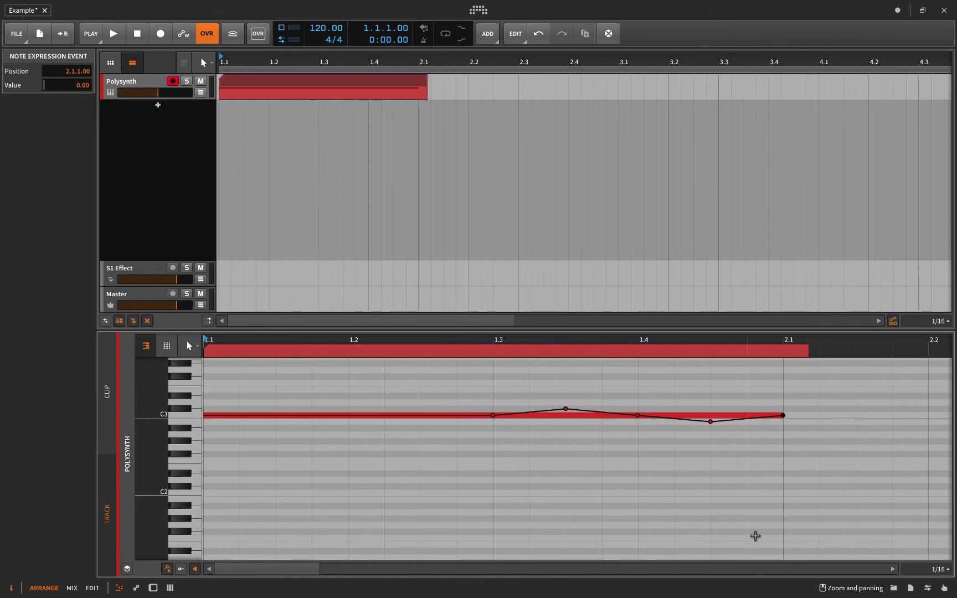
scroll(763, 546, down, 2)
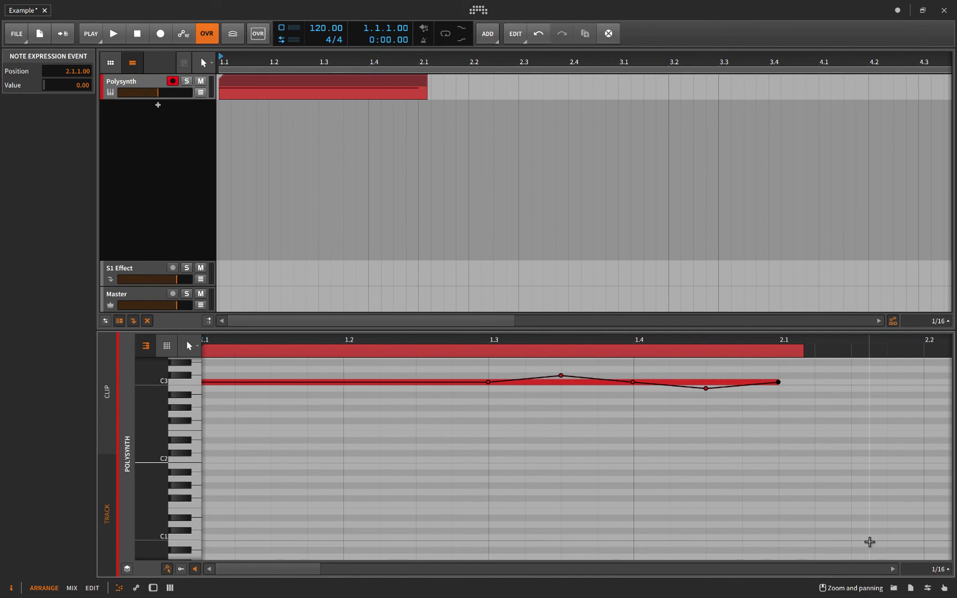
scroll(757, 475, right, 3)
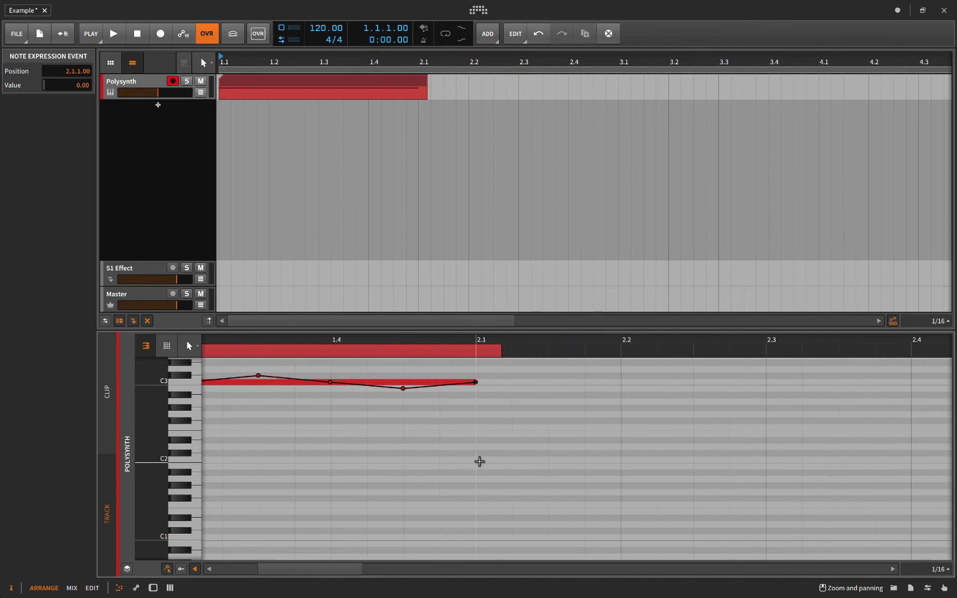
Draw a C2 note extended to bar 3.3 and drop C3's last pitch point to -12.
click(480, 461)
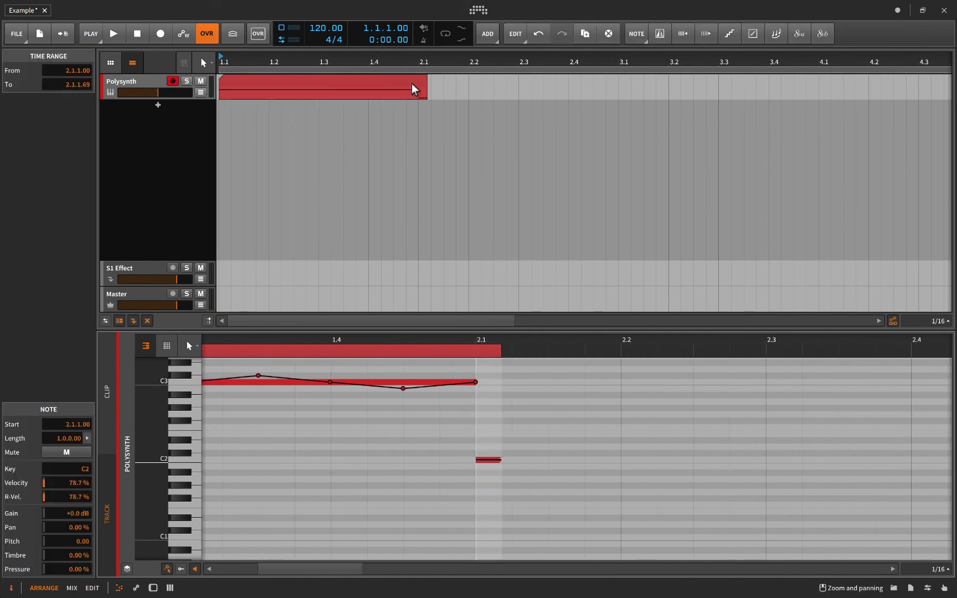
drag(424, 77, 756, 77)
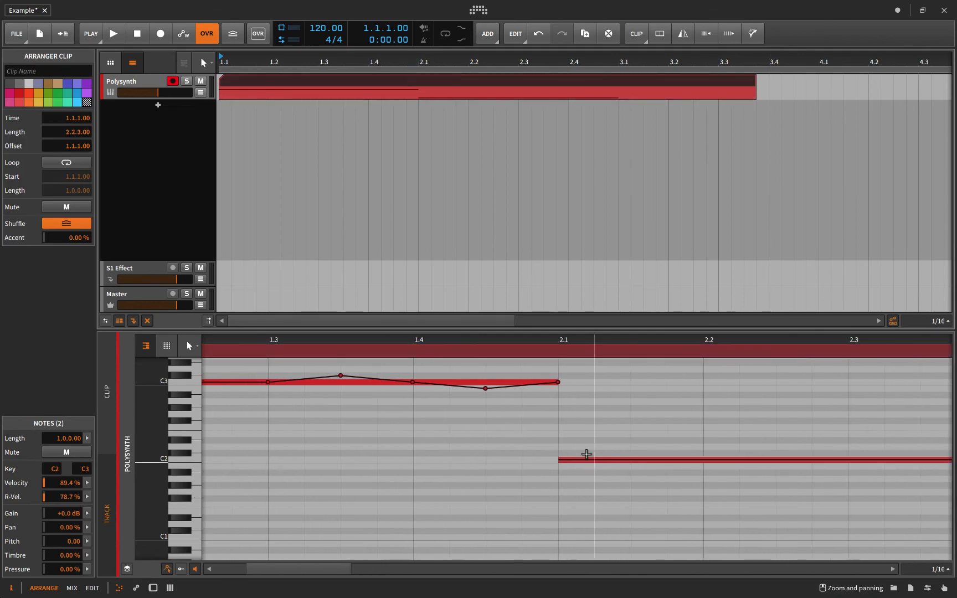
scroll(653, 398, left, 2)
scroll(653, 398, down, 2)
scroll(652, 398, up, 3)
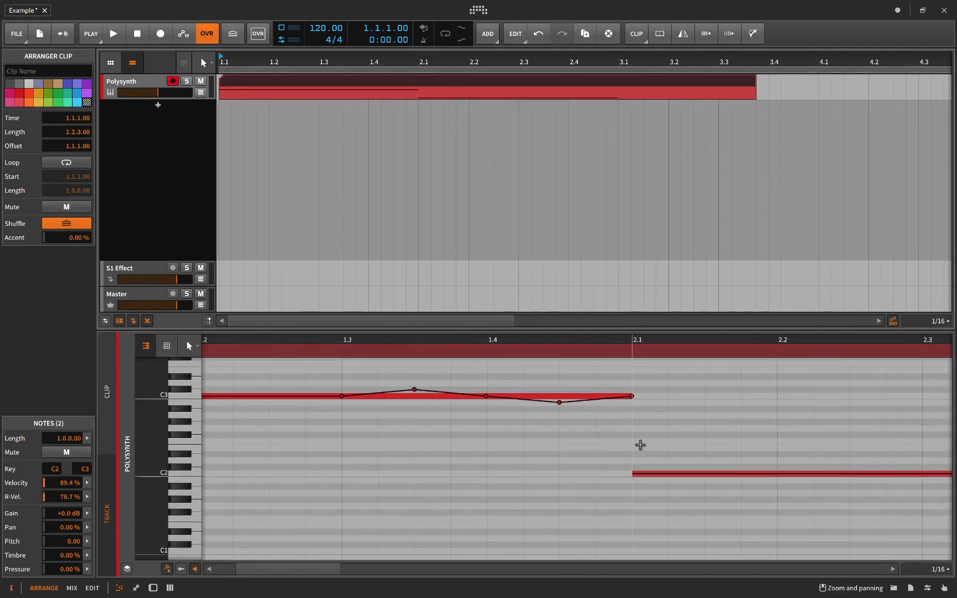
mouse_move(632, 396)
drag(632, 397, 632, 474)
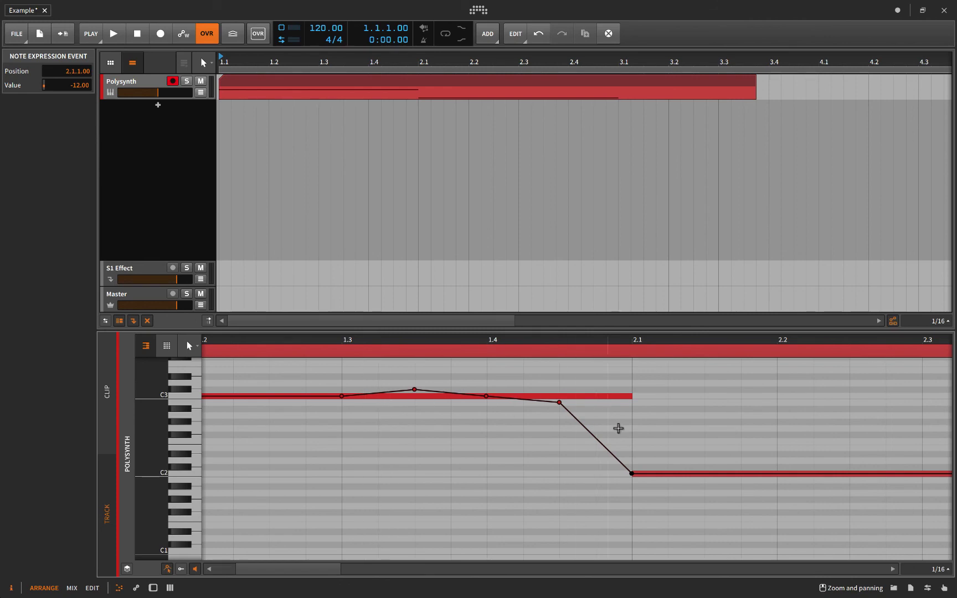
key(space)
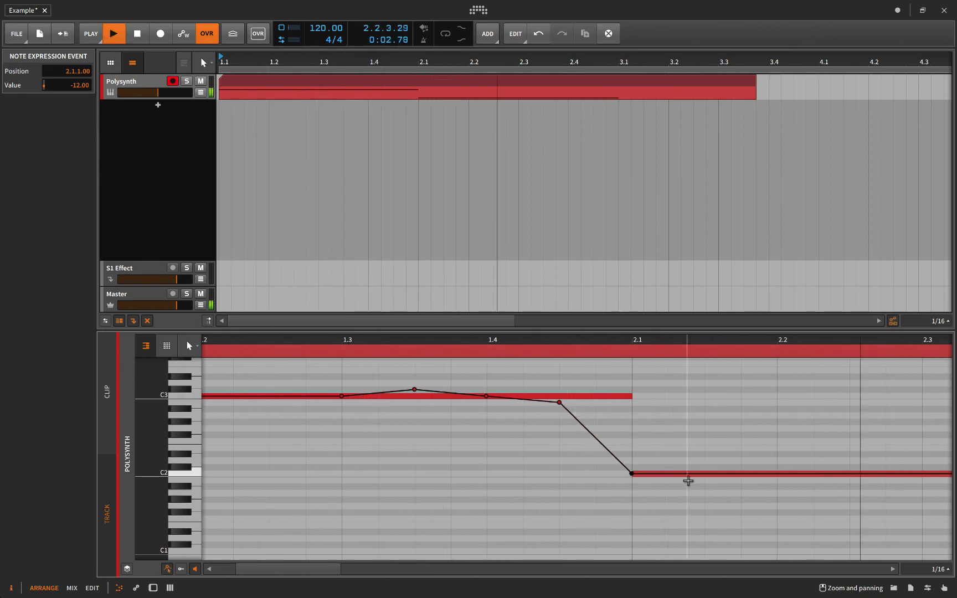
key(space)
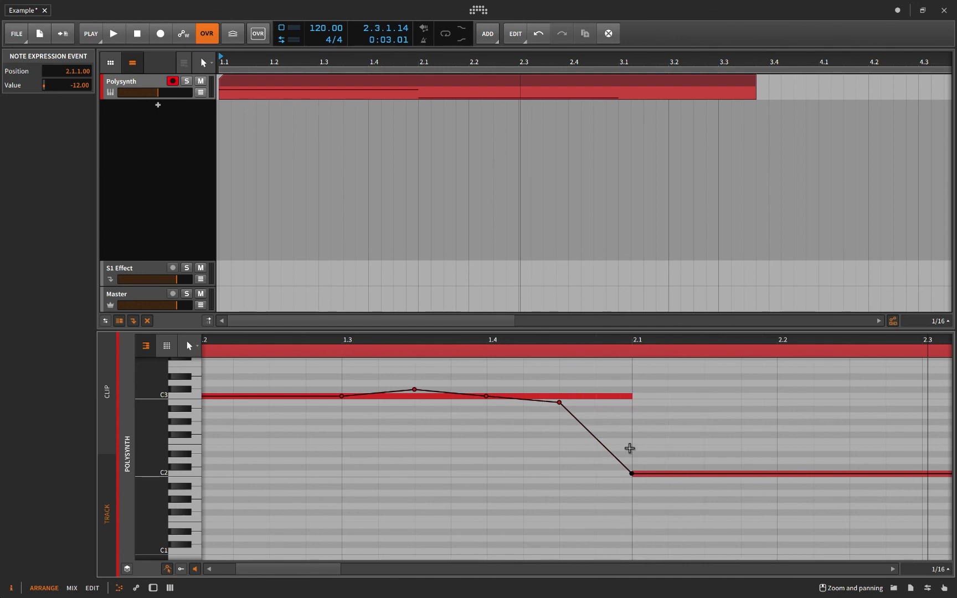
Add a new instrument track loaded with Serum from the synth list.
double_click(153, 113)
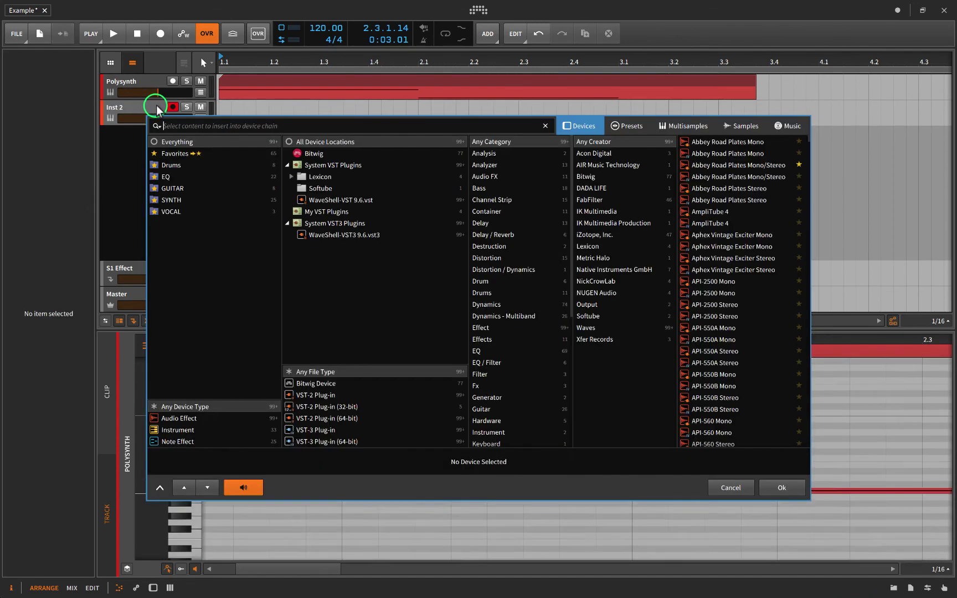
click(166, 199)
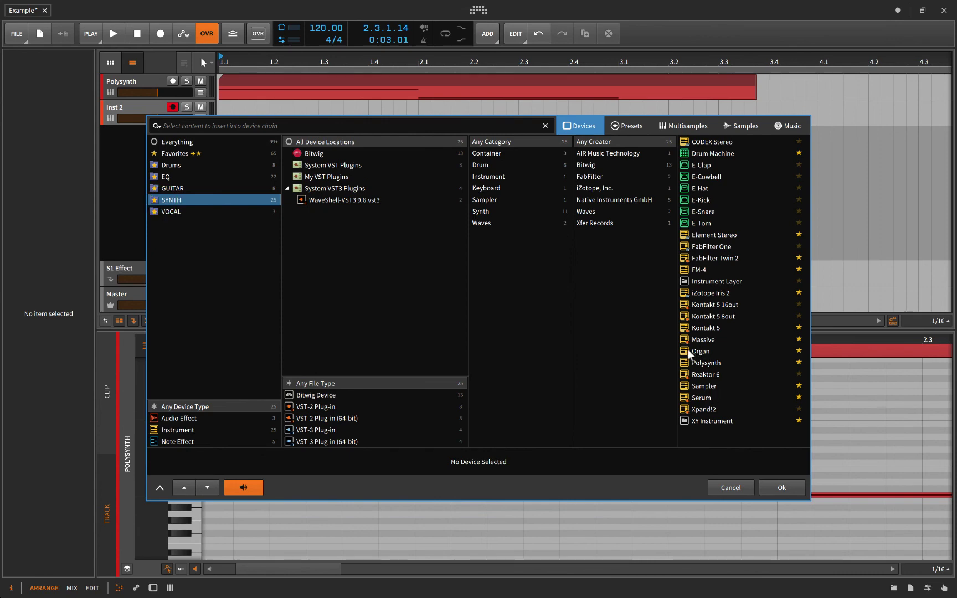
click(695, 398)
click(778, 488)
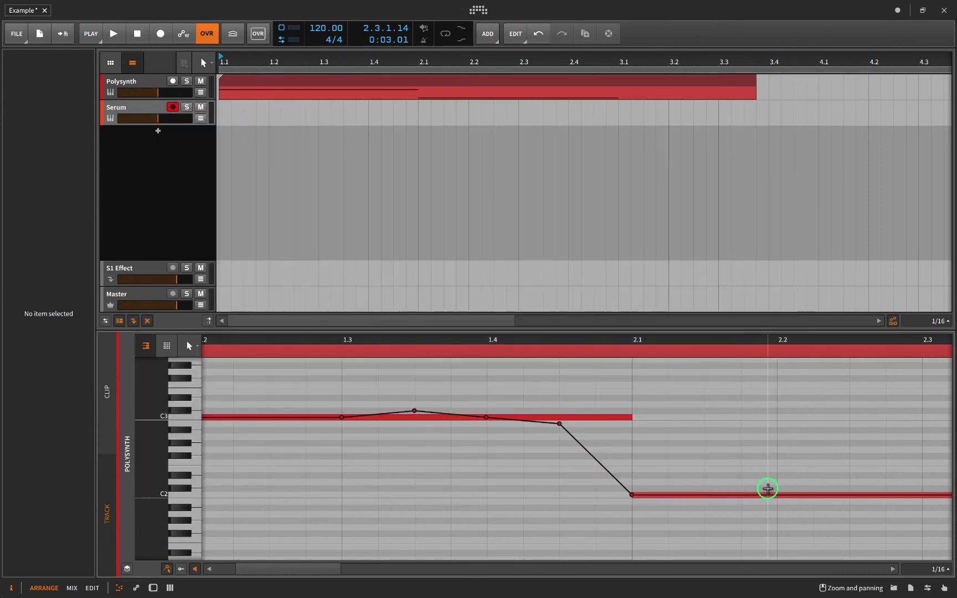
click(70, 39)
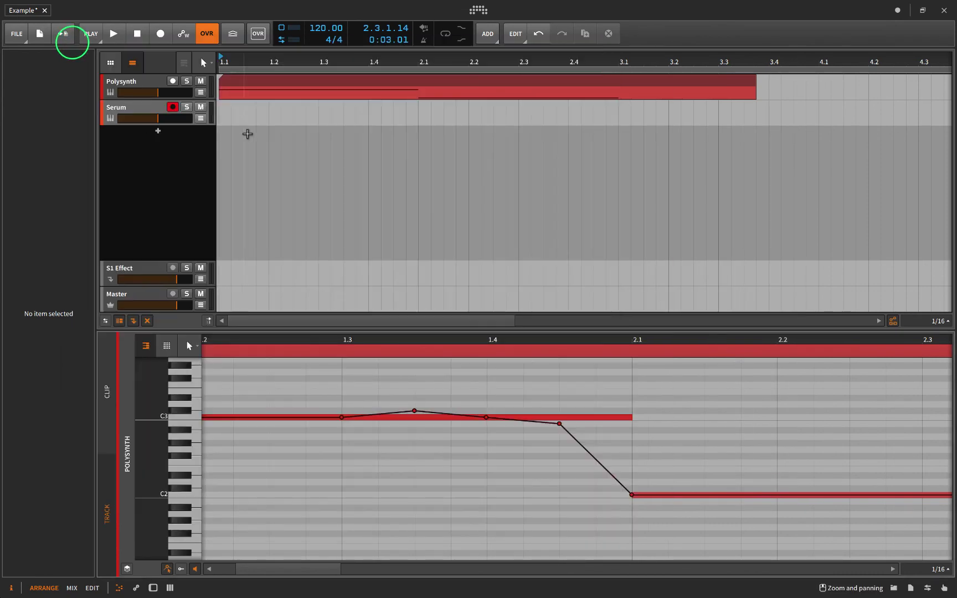
Copy the Polysynth glide clip onto the Serum track and check its pitch-expression curves.
drag(259, 91, 260, 110)
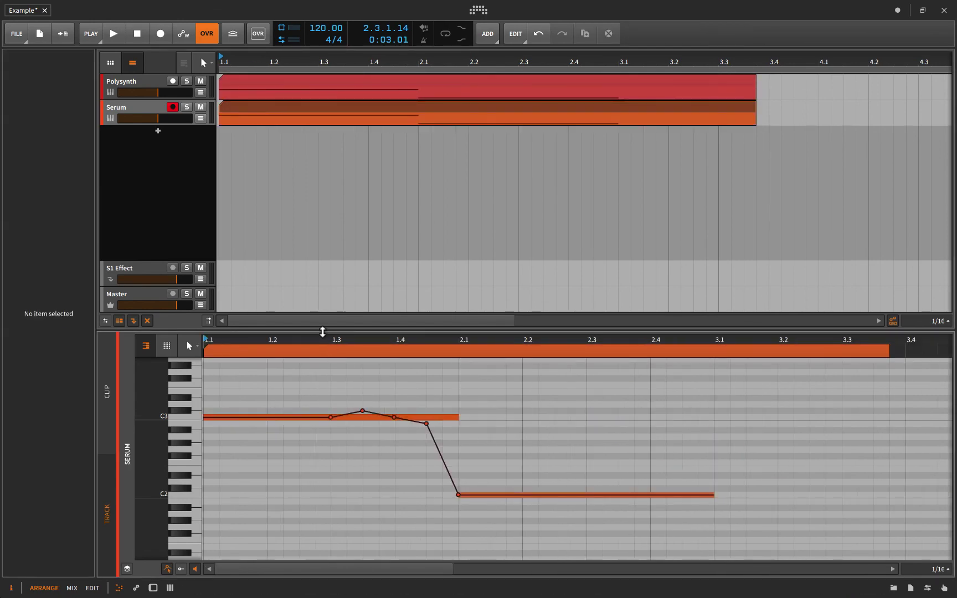
drag(322, 331, 321, 237)
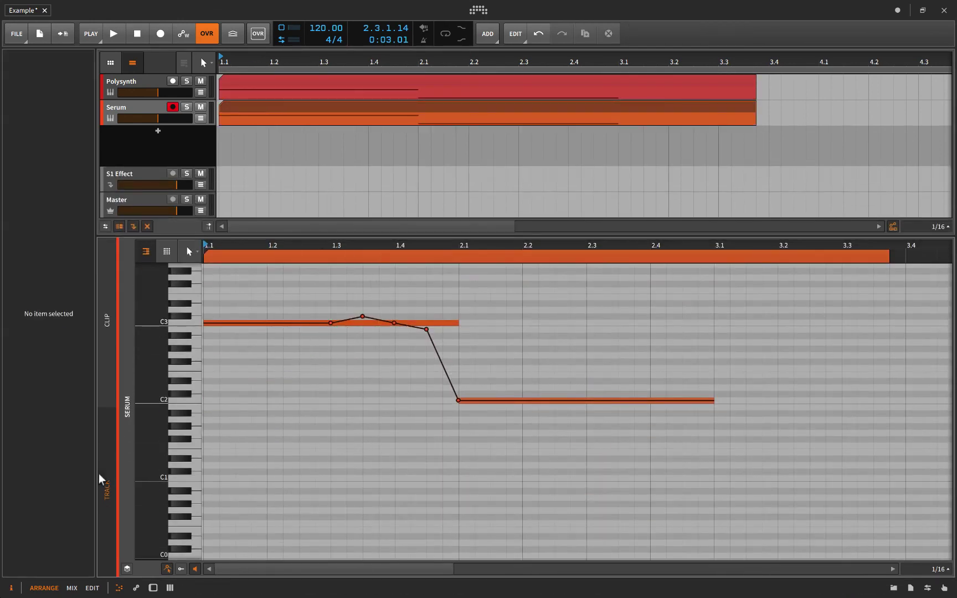
click(167, 569)
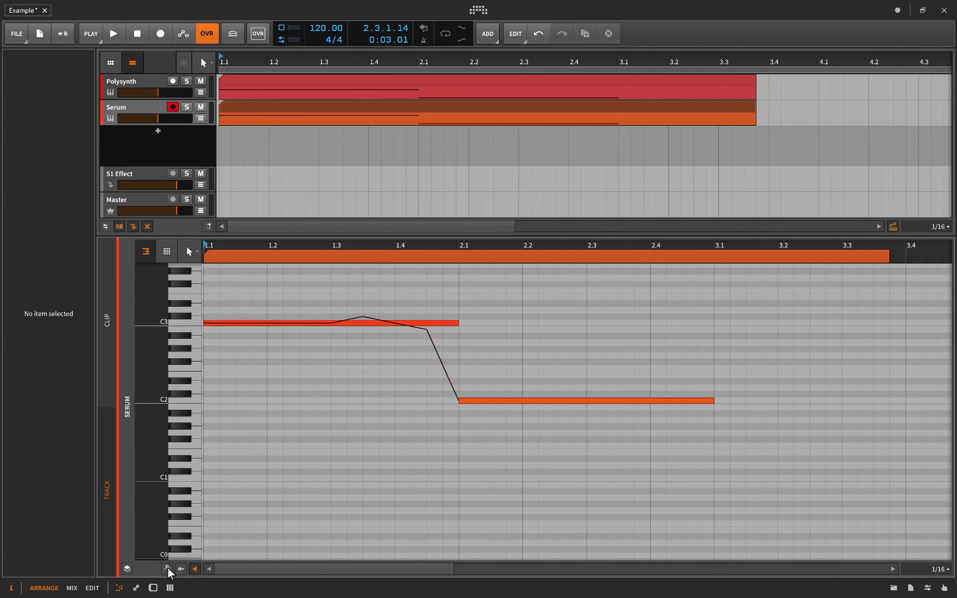
click(167, 569)
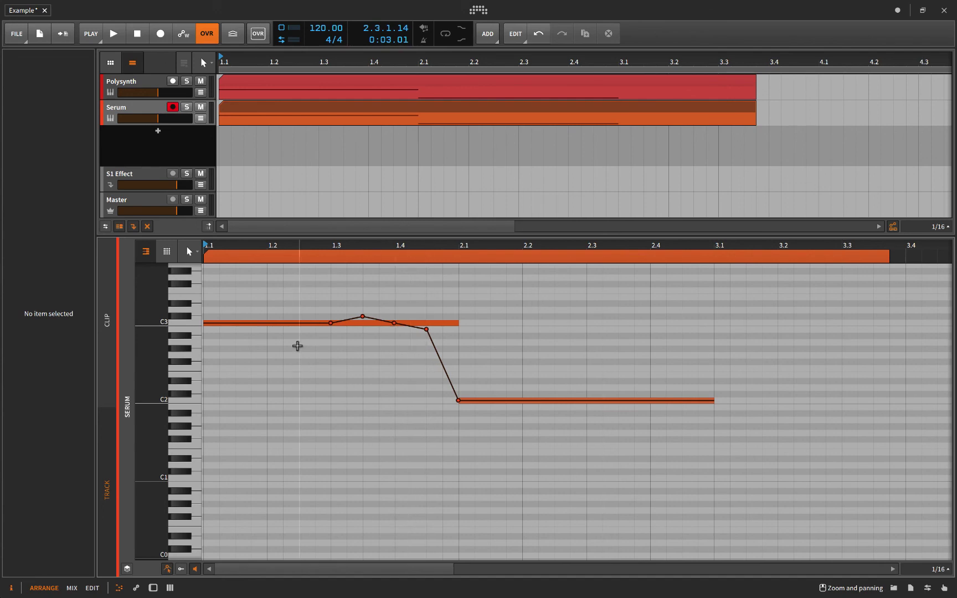
drag(256, 238, 257, 347)
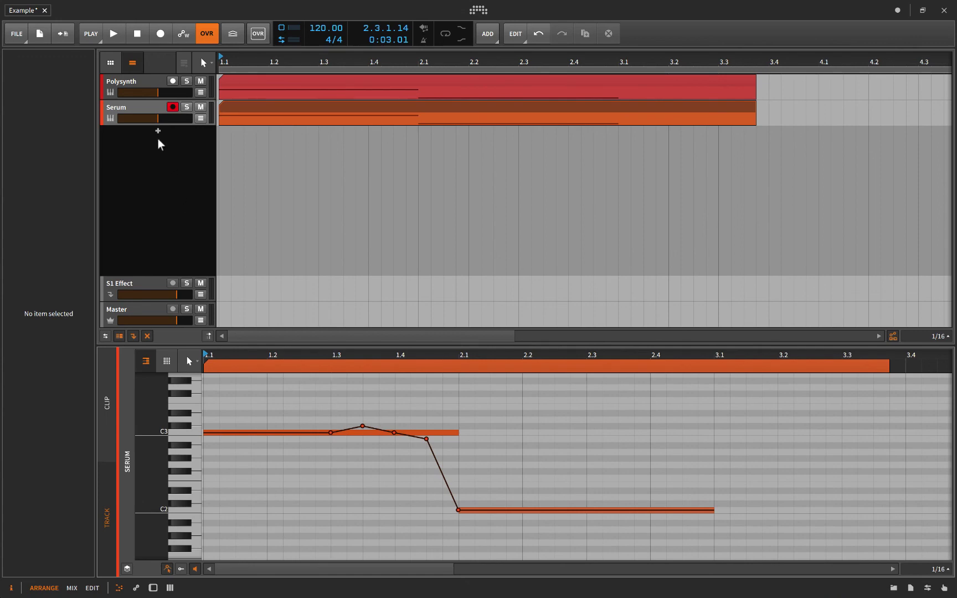
Record-arm Polysynth and add a MIDI modulator to its device.
click(138, 77)
click(144, 81)
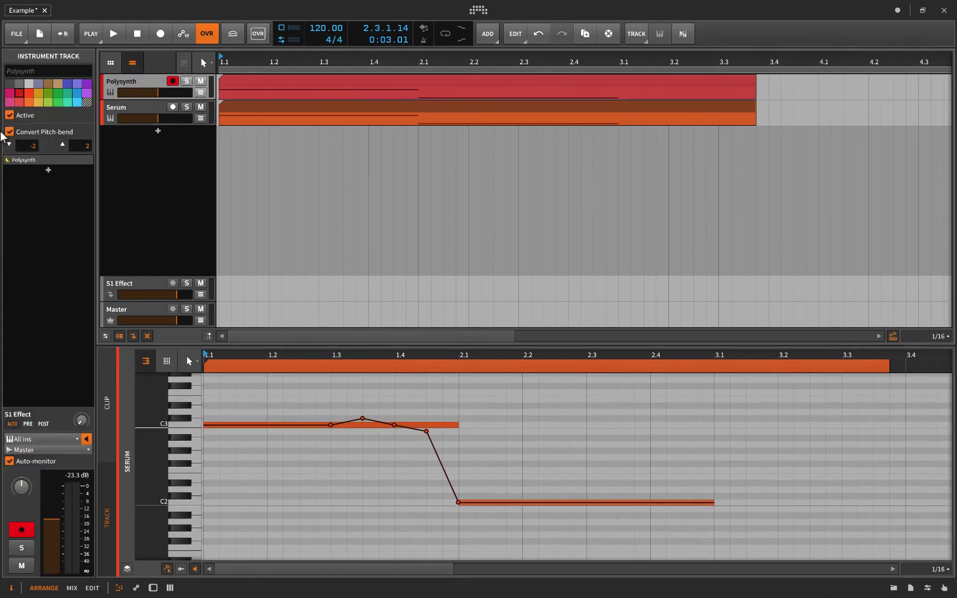
key(d)
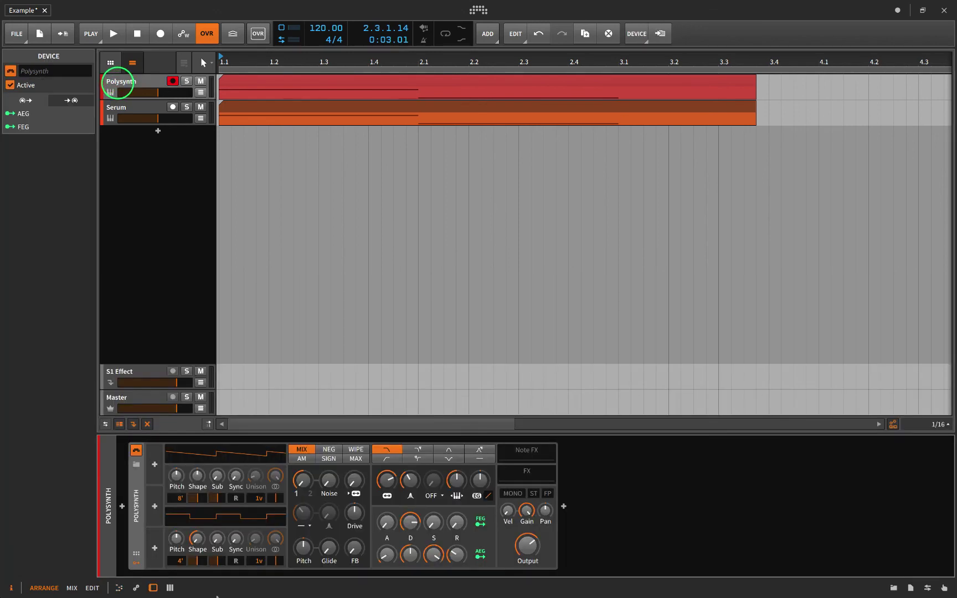
click(155, 548)
click(699, 350)
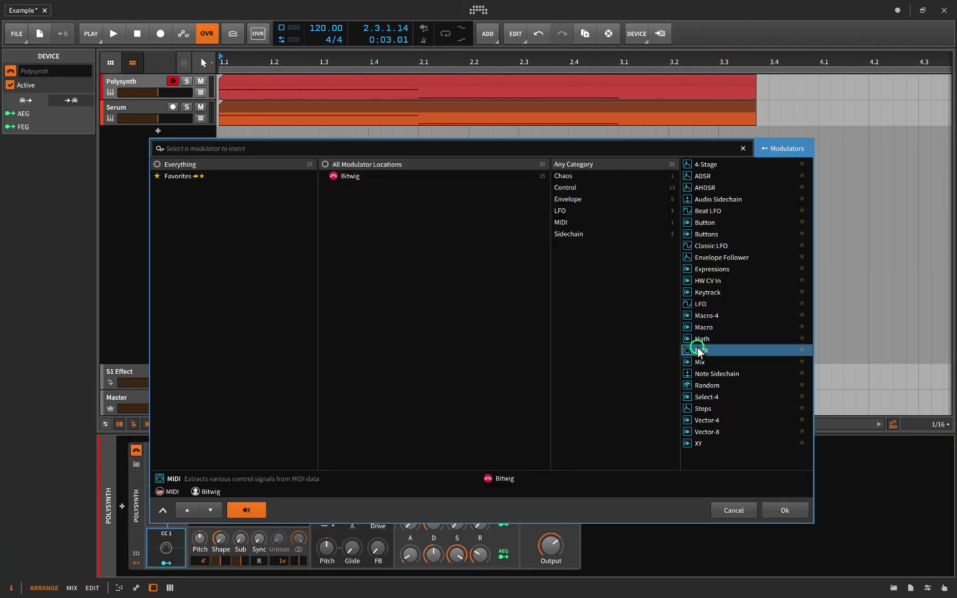
click(790, 516)
Set the modulator to BEND, map it to Pitch, and reopen the Polysynth clip.
click(183, 552)
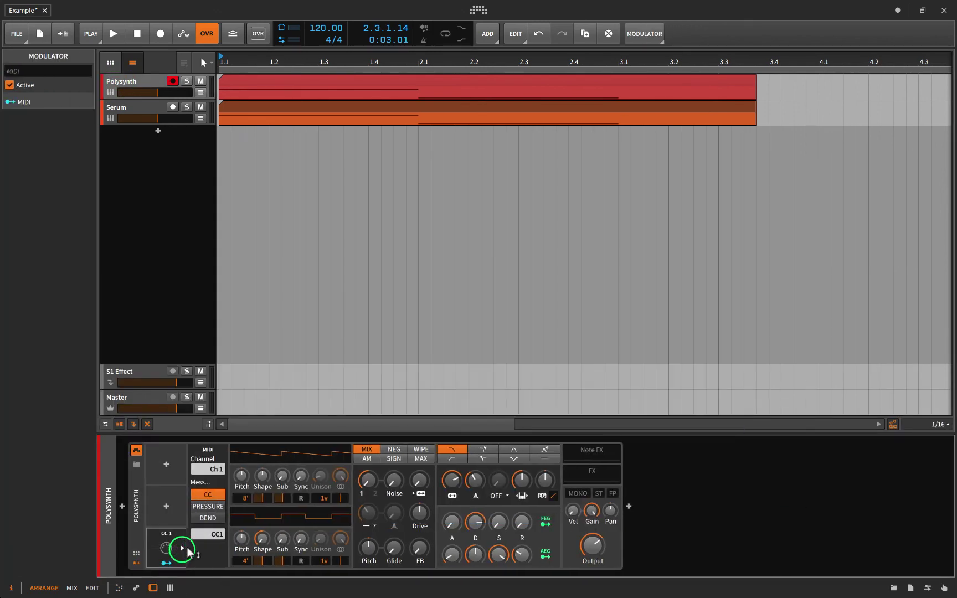
click(208, 517)
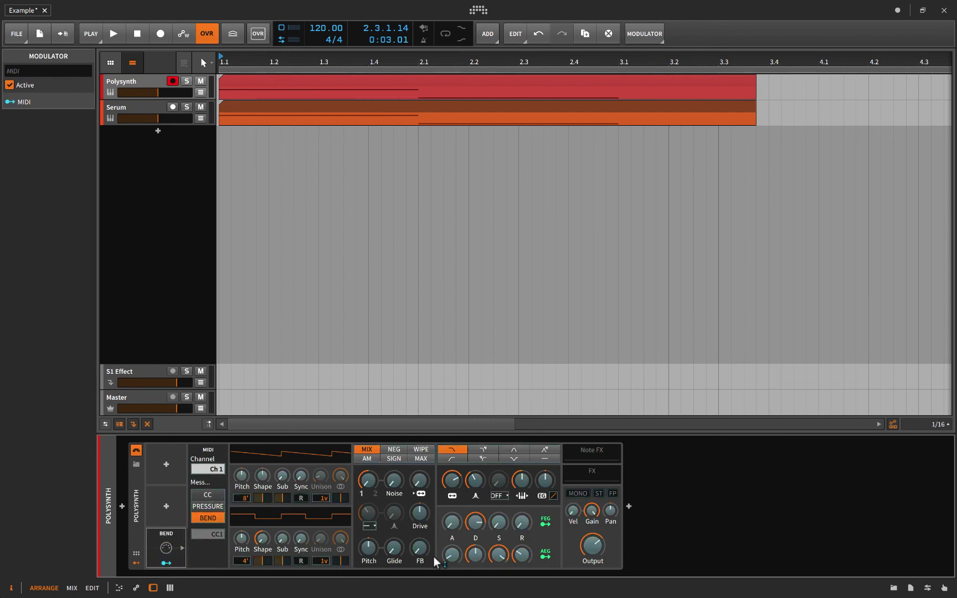
drag(367, 554, 368, 546)
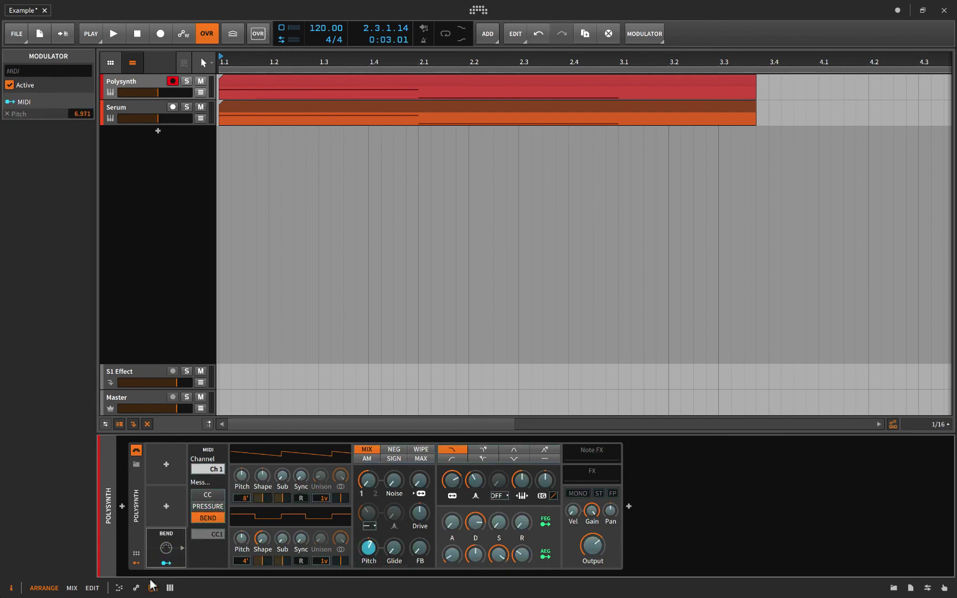
click(164, 563)
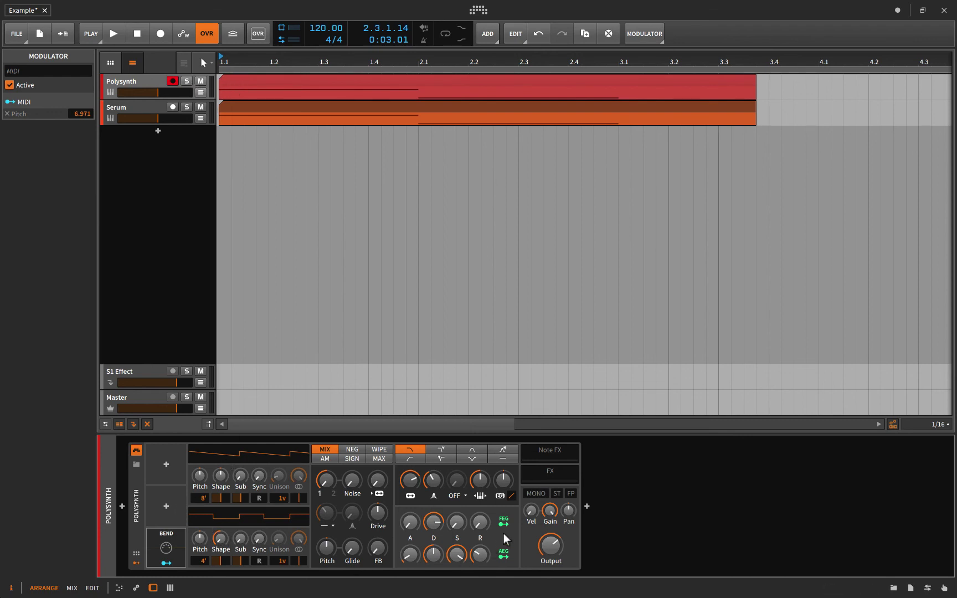
double_click(240, 85)
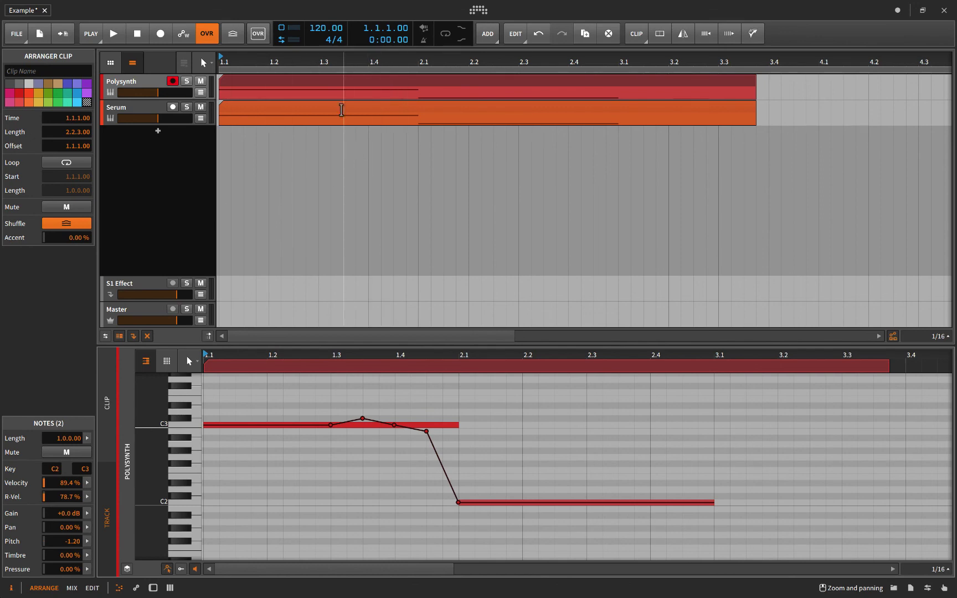
click(316, 79)
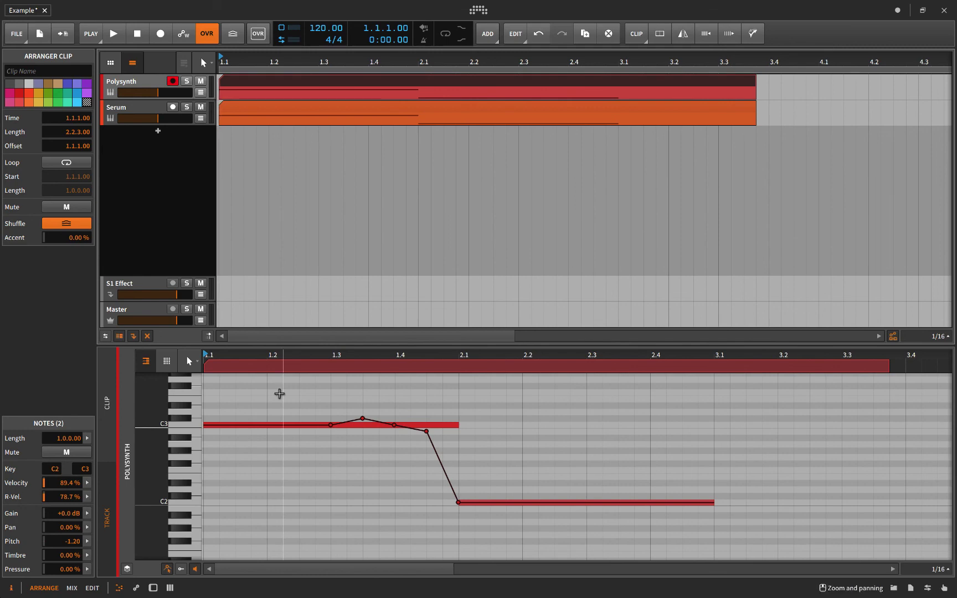
click(123, 81)
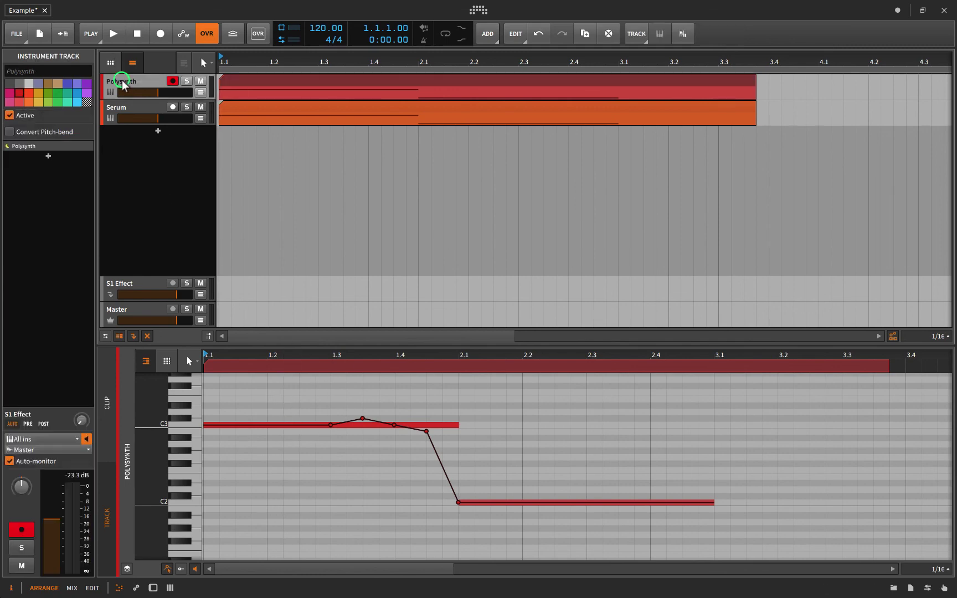